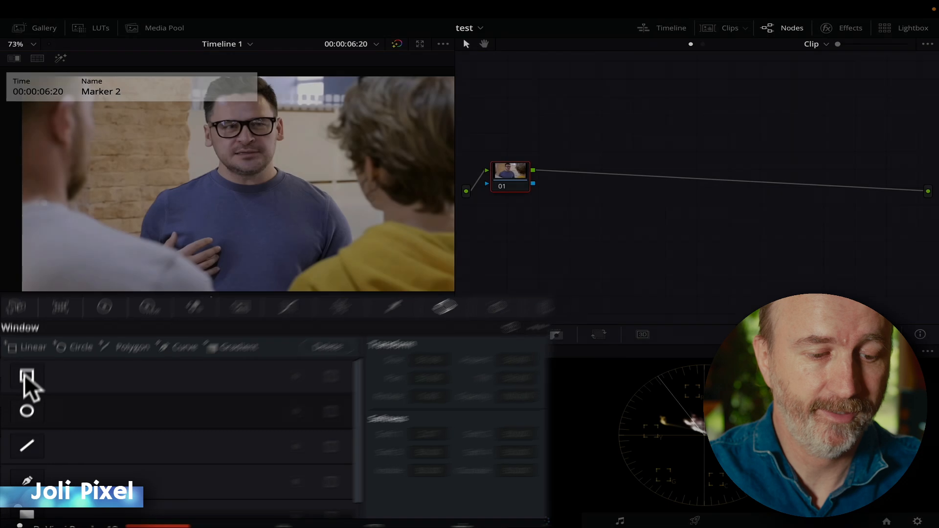
# - Activate a linear window over the man's chest, narrow its left side, rotate it about 12.68, and set Soft 3 to 3.85
pyautogui.click(38, 313)
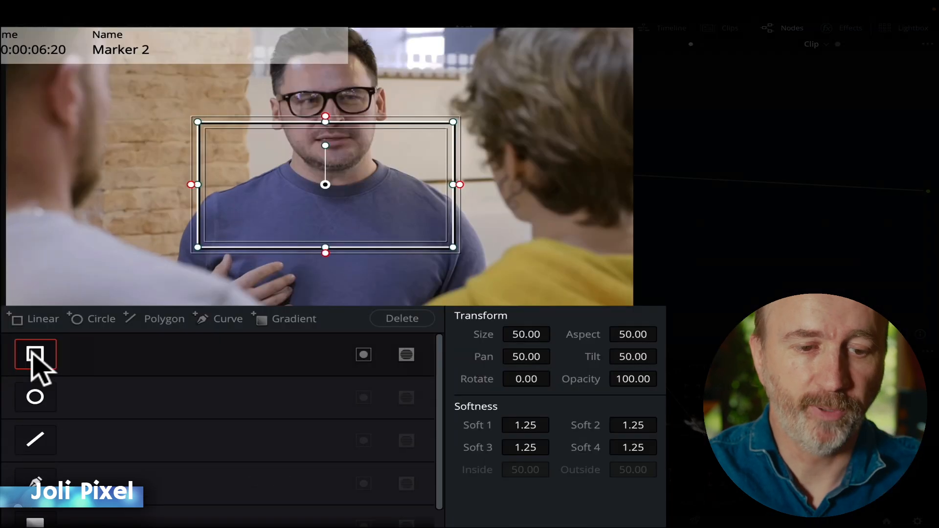
pyautogui.press('super+z')
pyautogui.moveTo(197, 185); pyautogui.dragTo(273, 203)
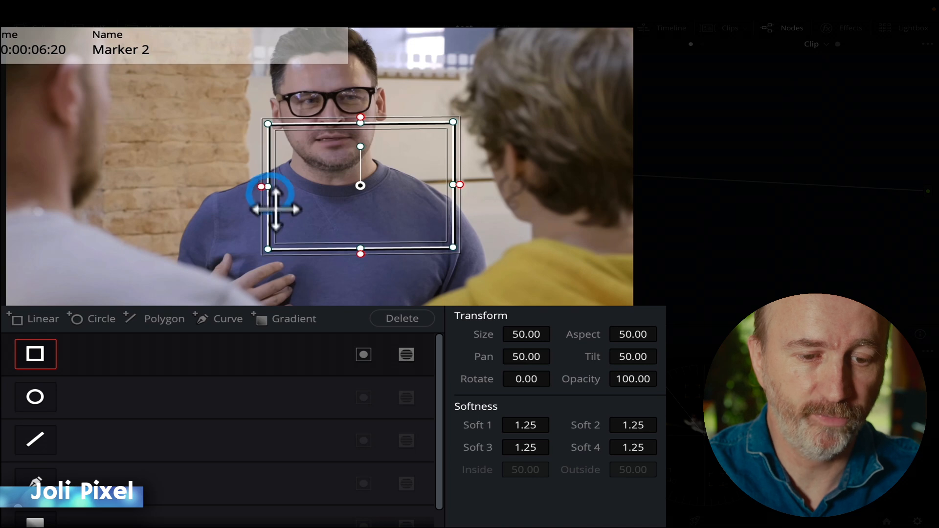
pyautogui.moveTo(267, 248); pyautogui.dragTo(264, 229)
pyautogui.moveTo(357, 142)
pyautogui.mouseDown()
pyautogui.moveTo(379, 145)
pyautogui.moveTo(338, 142)
pyautogui.moveTo(369, 143)
pyautogui.mouseUp()
pyautogui.moveTo(456, 204); pyautogui.dragTo(498, 206)
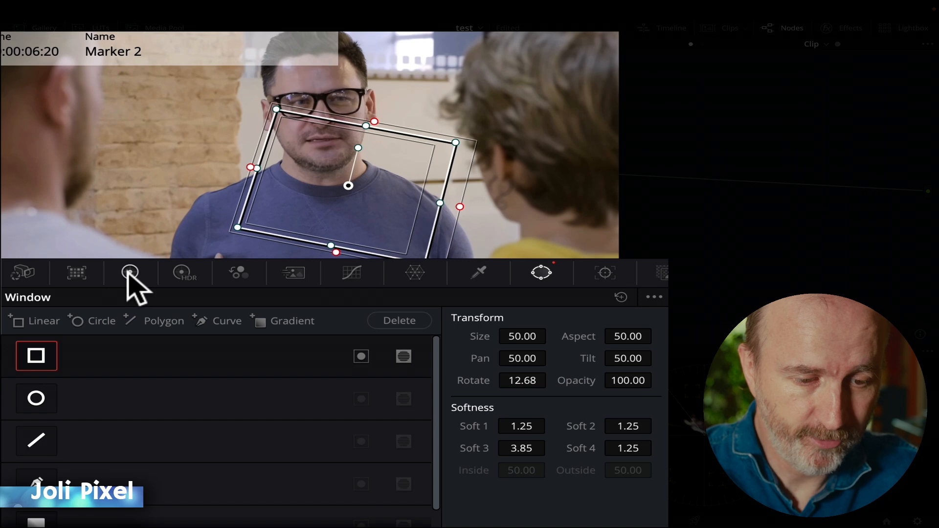
# - Darken the area inside the linear window by lowering the master Gamma to -0.14
pyautogui.click(128, 274)
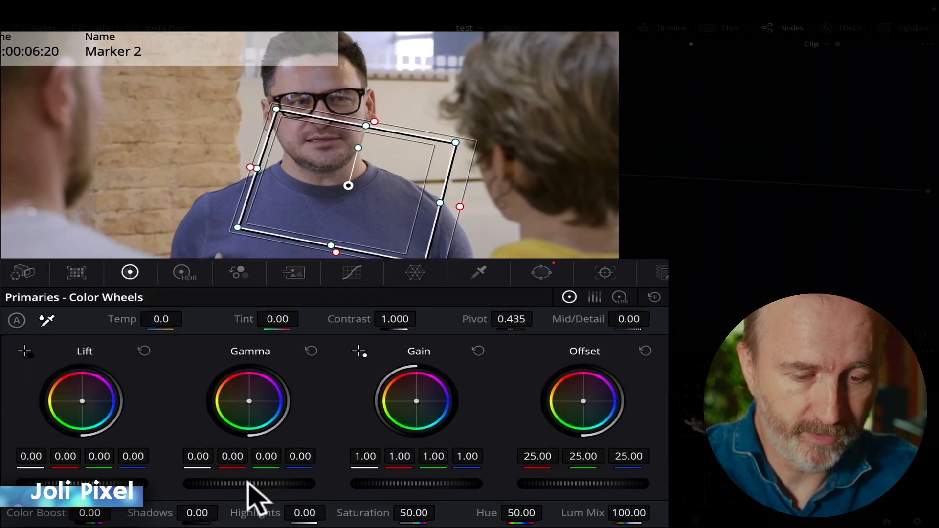
pyautogui.moveTo(250, 483); pyautogui.dragTo(249, 482)
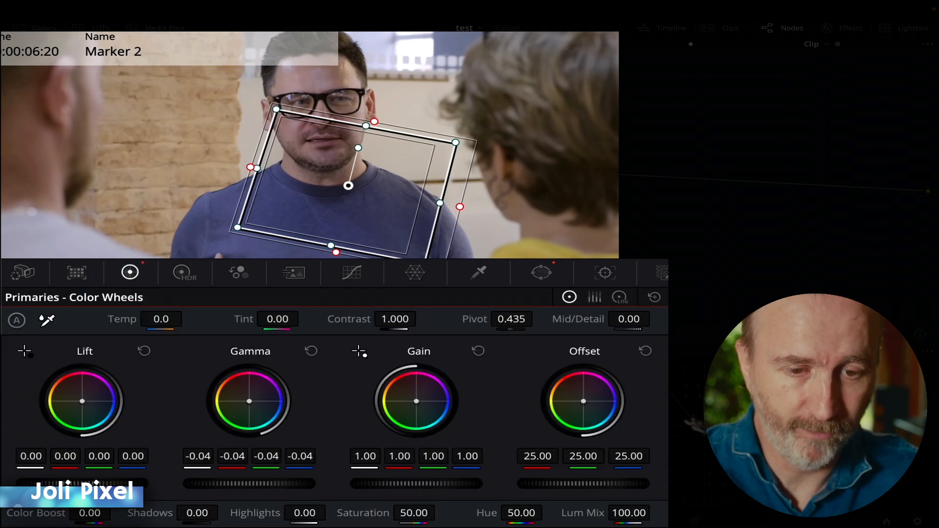
pyautogui.moveTo(250, 482); pyautogui.dragTo(240, 482)
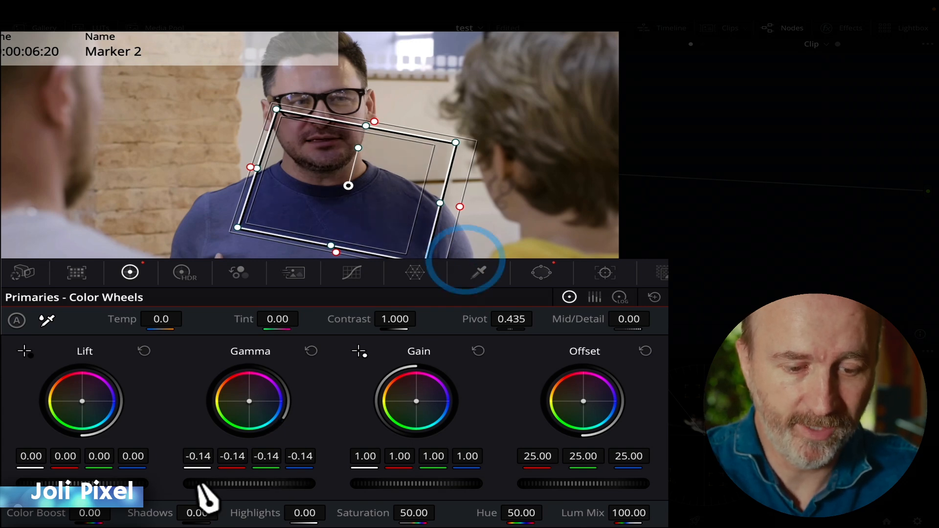
# - Hide the window outline in the viewer and set the linear window's Soft 1 to 11.78
pyautogui.click(542, 272)
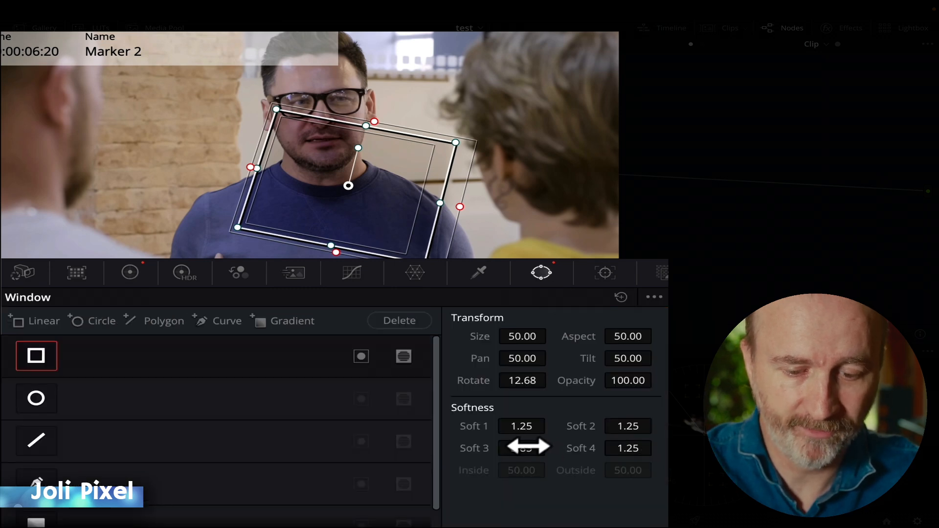
pyautogui.moveTo(524, 426)
pyautogui.mouseDown()
pyautogui.moveTo(550, 425)
pyautogui.moveTo(522, 425)
pyautogui.mouseUp()
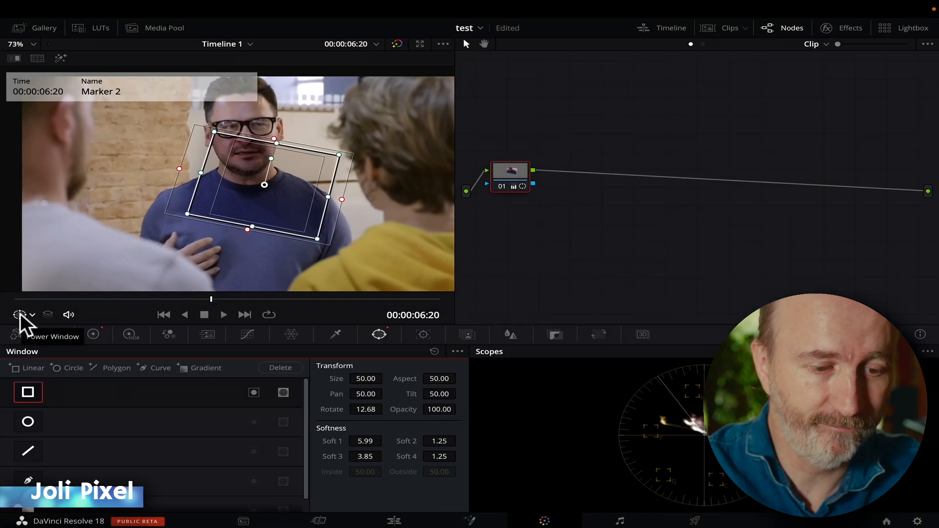
pyautogui.click(20, 316)
pyautogui.click(27, 336)
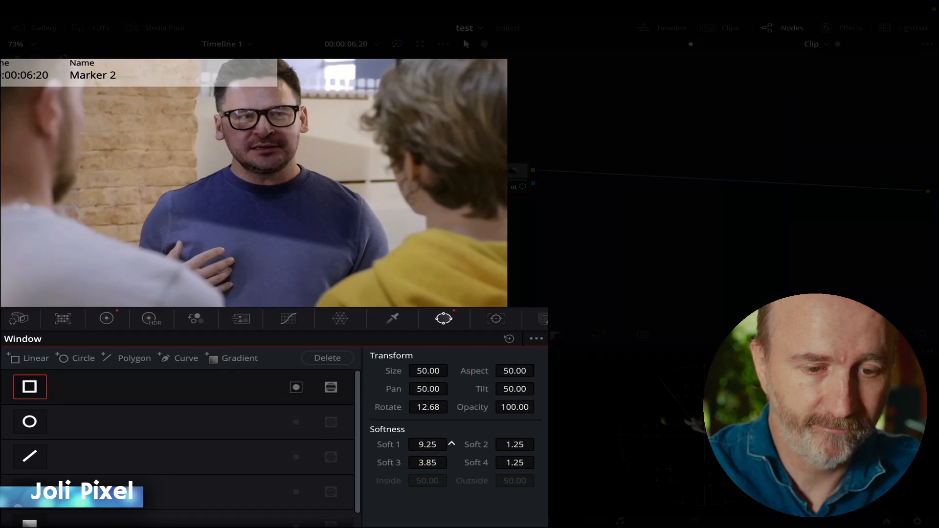
pyautogui.moveTo(451, 444); pyautogui.dragTo(451, 444)
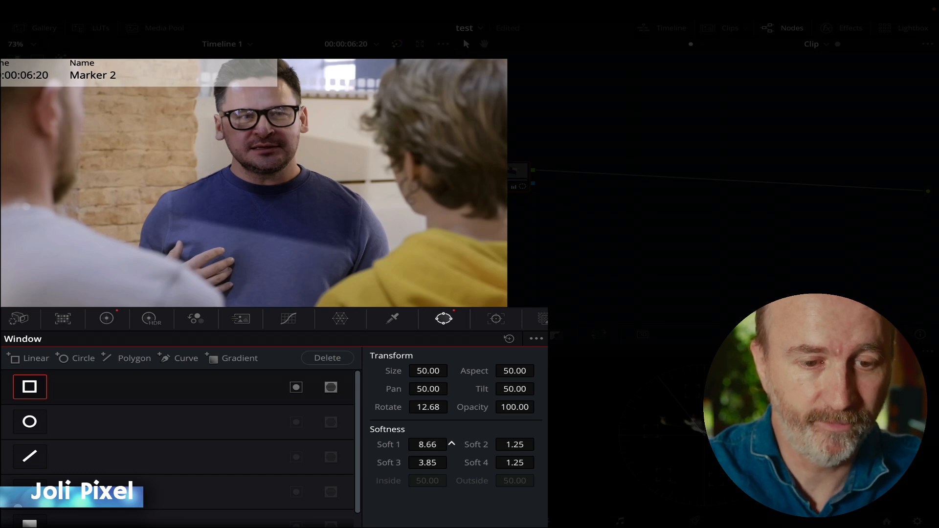
pyautogui.click(426, 444)
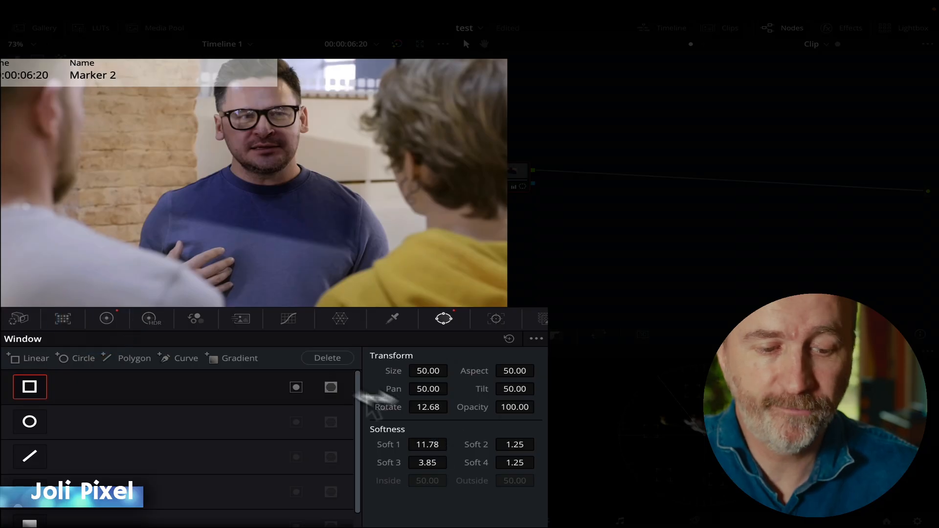
# - Redisplay the Power Window outline to pull the linear window's lower-right corner slightly inward, and hide the outline again
pyautogui.click(33, 305)
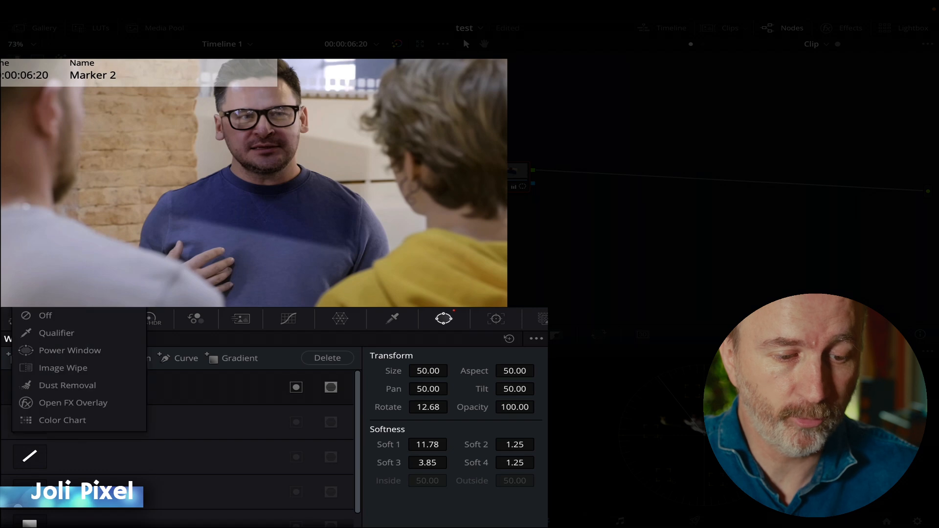
pyautogui.click(41, 351)
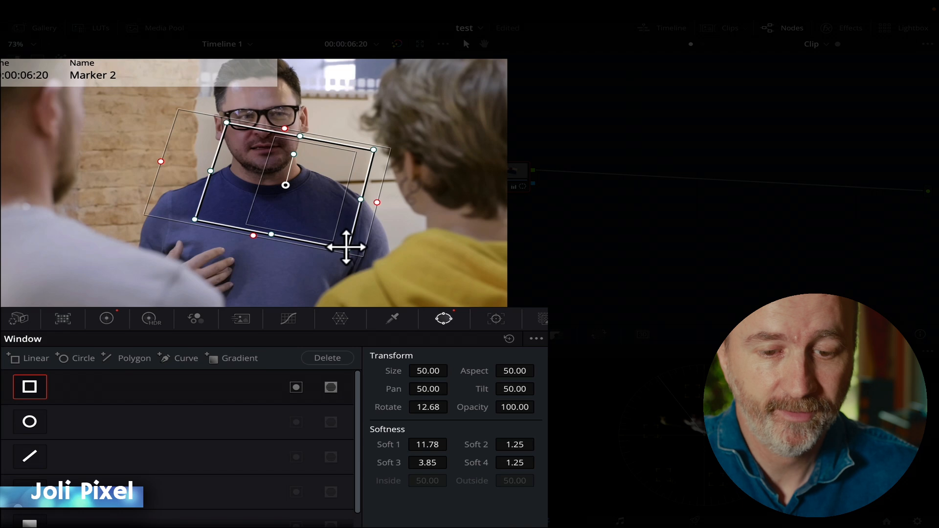
pyautogui.moveTo(346, 247); pyautogui.dragTo(335, 242)
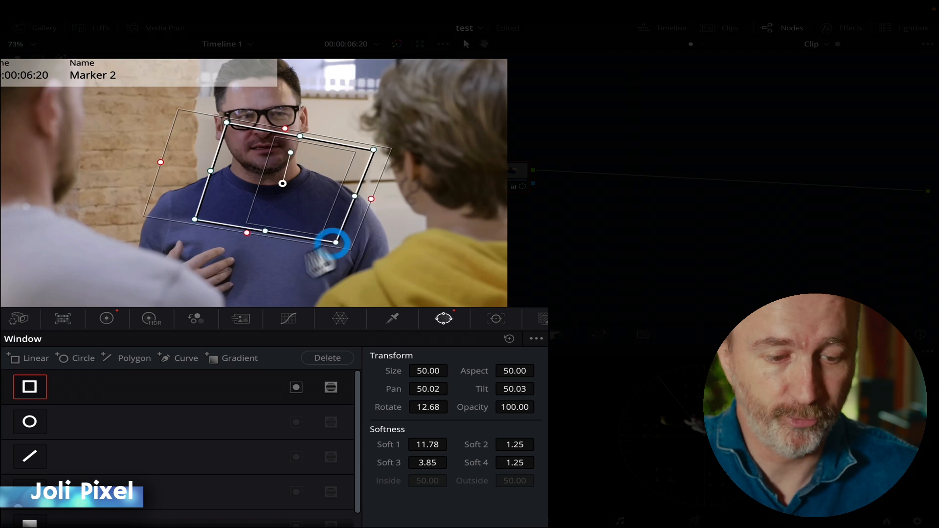
pyautogui.click(33, 305)
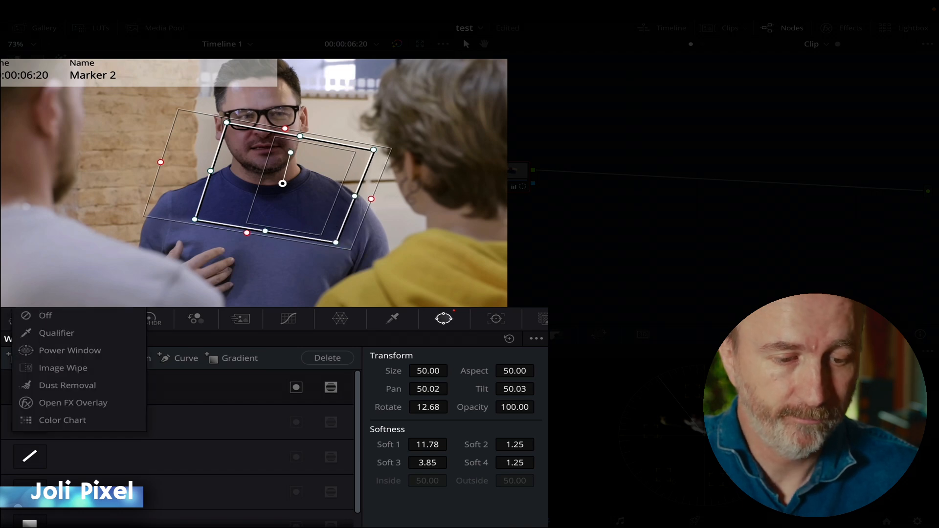
pyautogui.click(42, 317)
# - Set the linear window's size to 51.38, aspect to 49.58, pan to 50.08, tilt to 51.05 and rotation to 1.13
pyautogui.moveTo(452, 371); pyautogui.dragTo(509, 371)
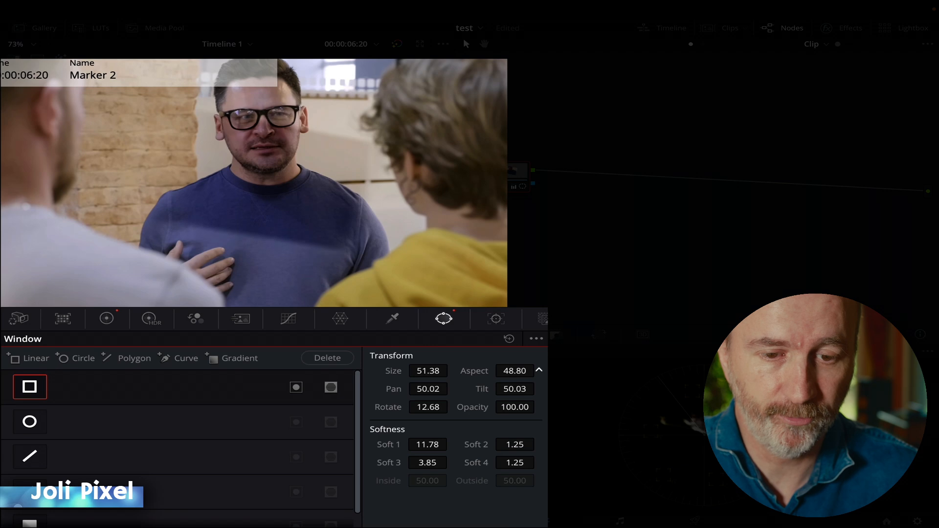
pyautogui.moveTo(430, 389); pyautogui.dragTo(528, 388)
pyautogui.moveTo(430, 406); pyautogui.dragTo(453, 407)
# - Try the linear window at about 53 opacity and restore it to 100
pyautogui.moveTo(513, 407); pyautogui.dragTo(522, 407)
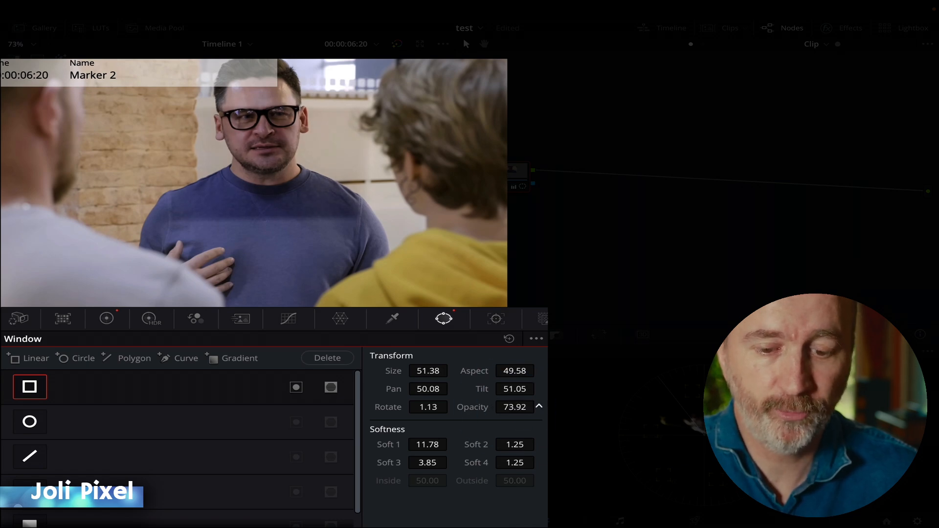
pyautogui.moveTo(512, 405); pyautogui.dragTo(500, 405)
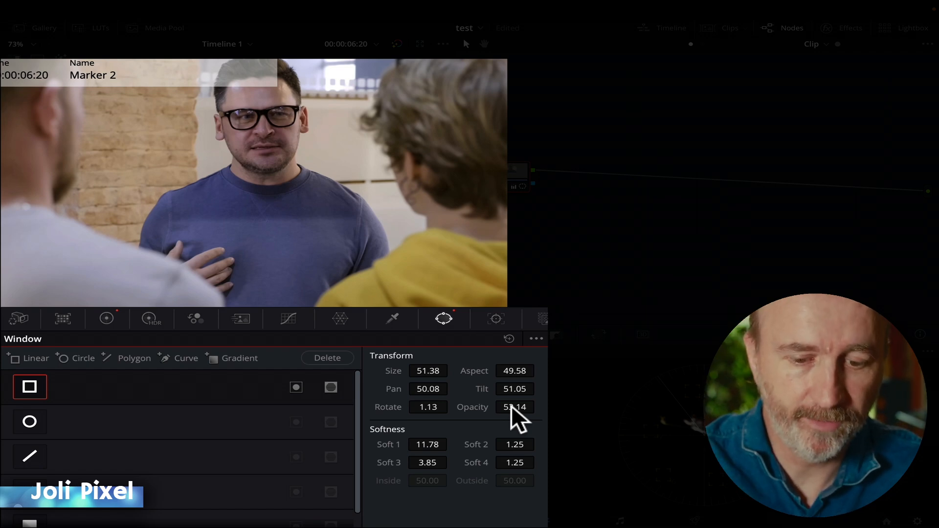
pyautogui.moveTo(541, 407); pyautogui.dragTo(539, 407)
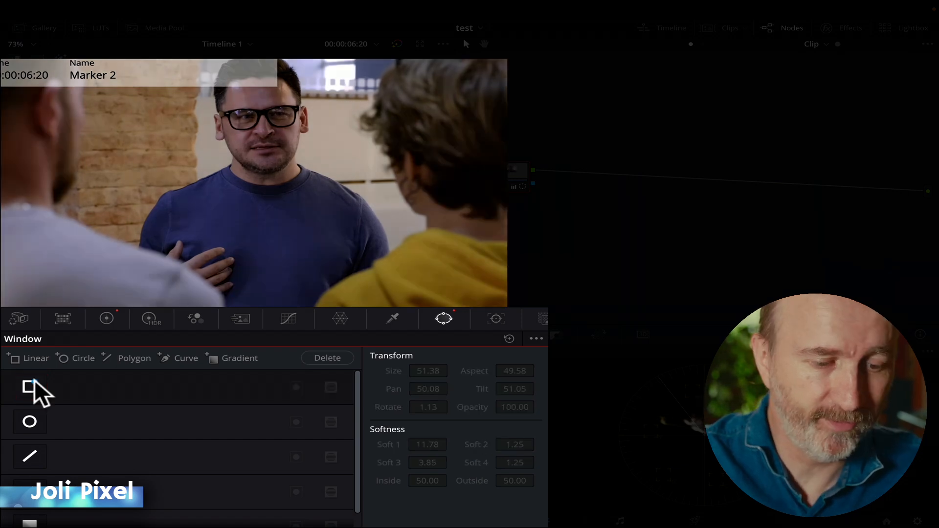
# - Replace the linear window with a circle window fitted around the man's face, with Soft 1 at 8.09 and its outline hidden
pyautogui.click(34, 380)
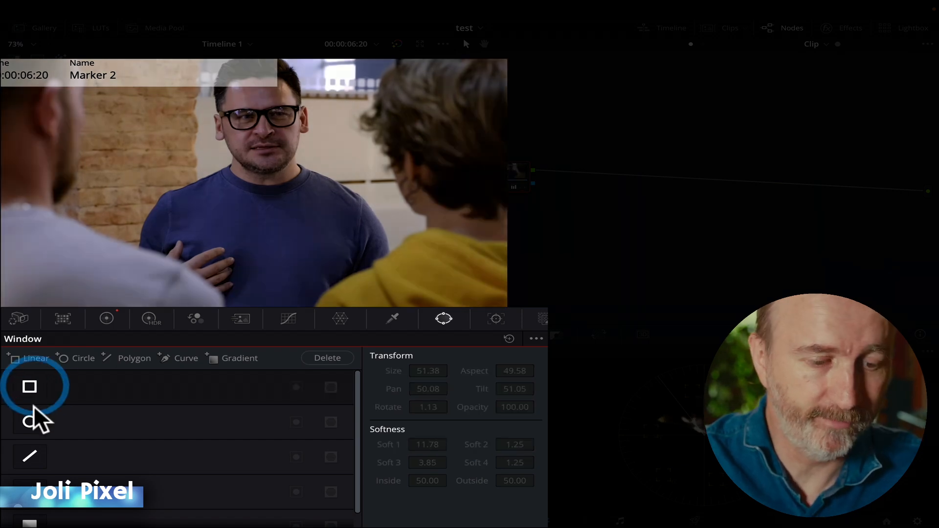
pyautogui.click(29, 422)
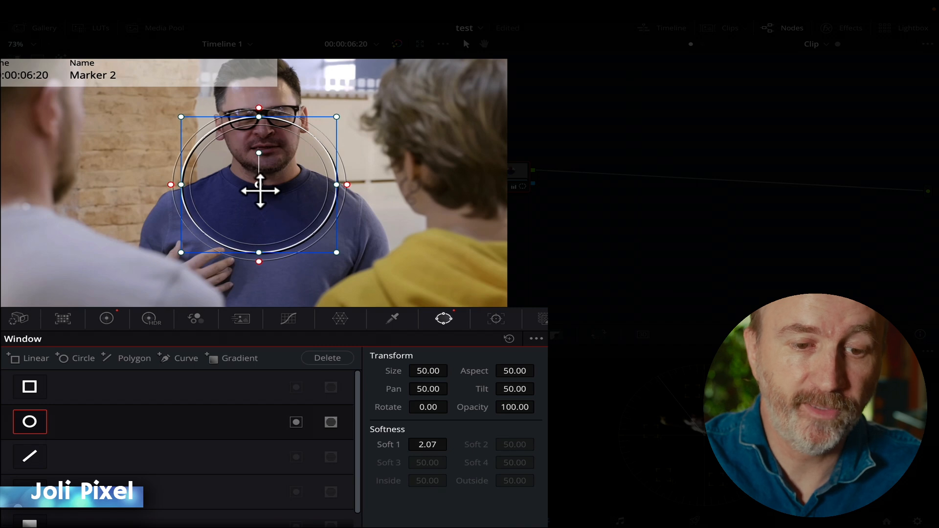
pyautogui.moveTo(259, 185); pyautogui.dragTo(259, 125)
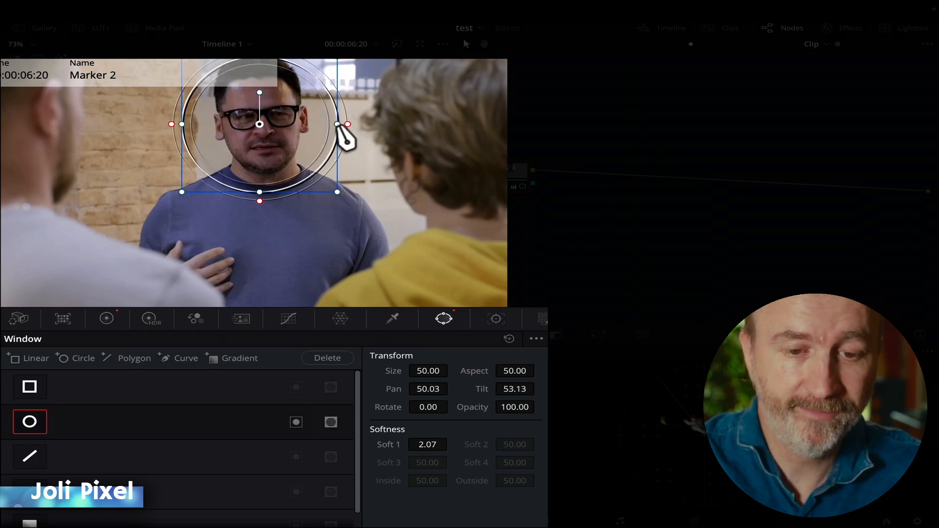
pyautogui.moveTo(338, 126); pyautogui.dragTo(291, 125)
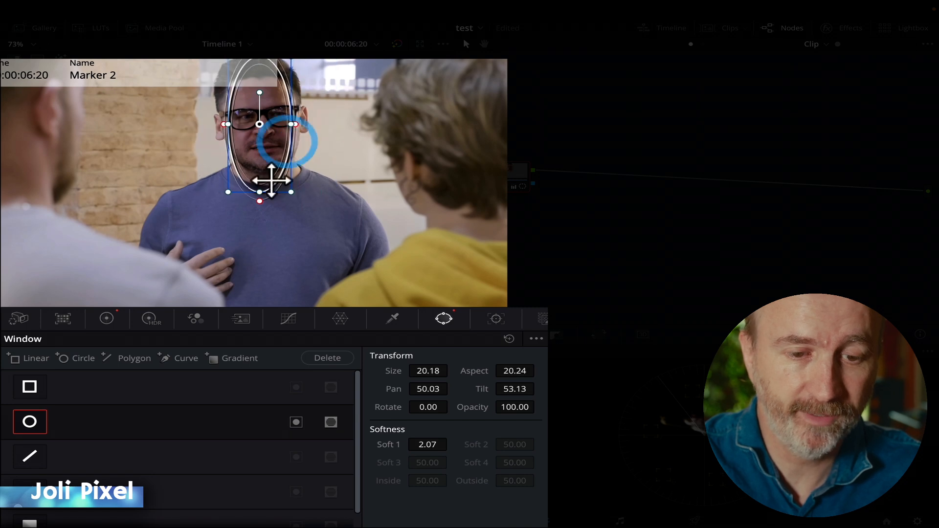
pyautogui.moveTo(261, 192); pyautogui.dragTo(260, 163)
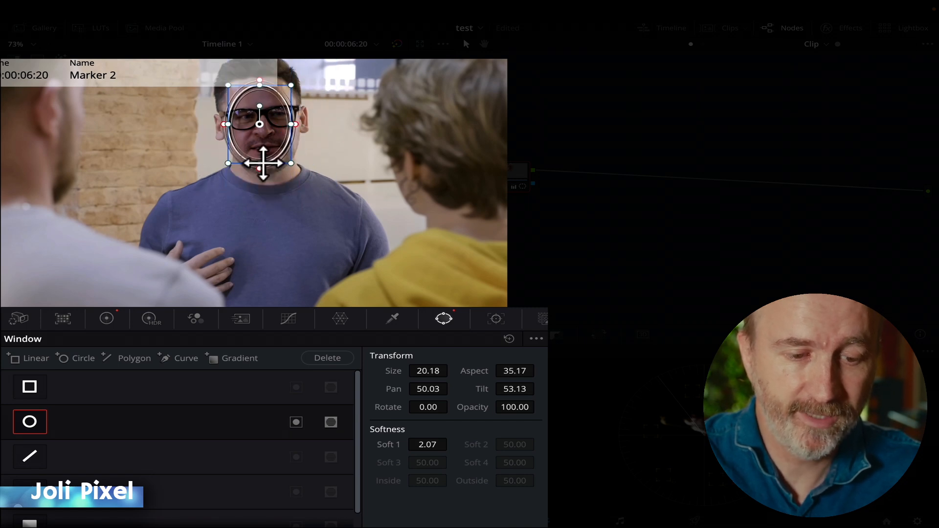
pyautogui.click(37, 299)
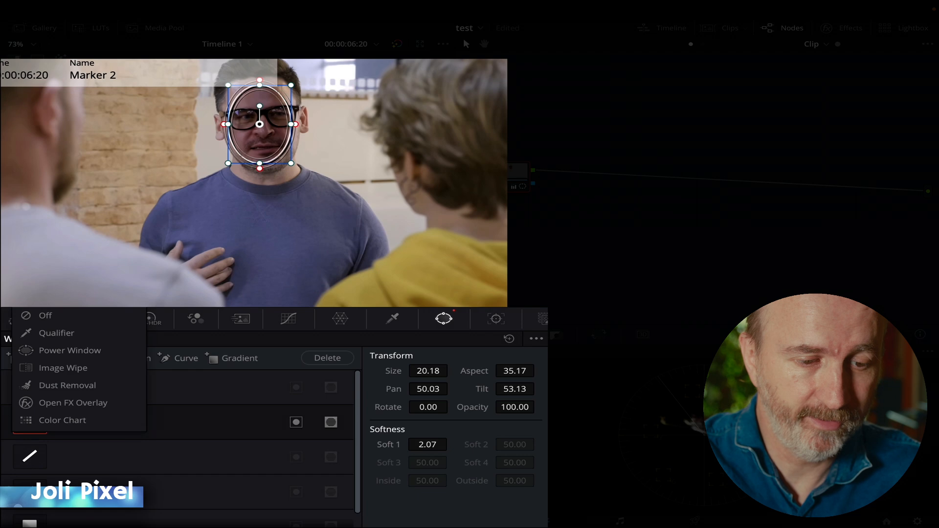
pyautogui.click(39, 315)
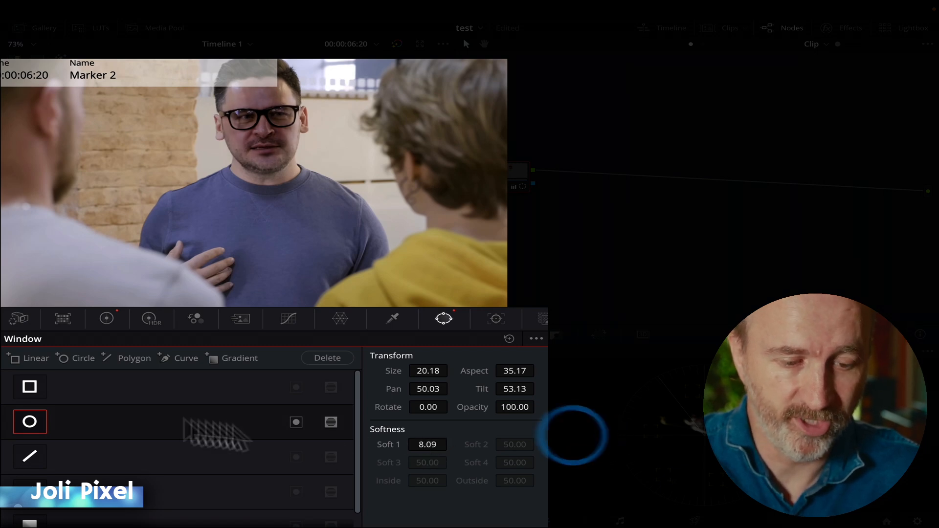
# - Switch from the circle to a polygon window and pull its lower and upper edges outward into a six-sided shape around the man
pyautogui.click(30, 420)
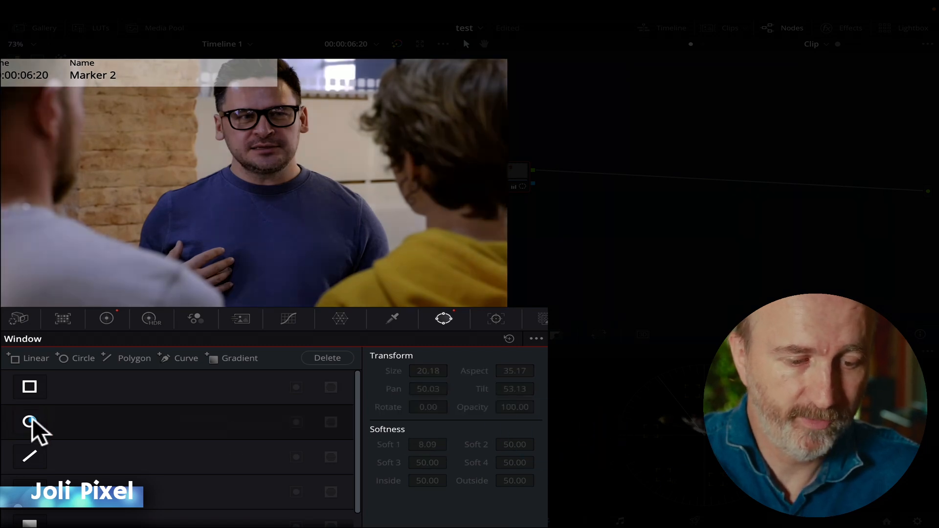
pyautogui.click(31, 451)
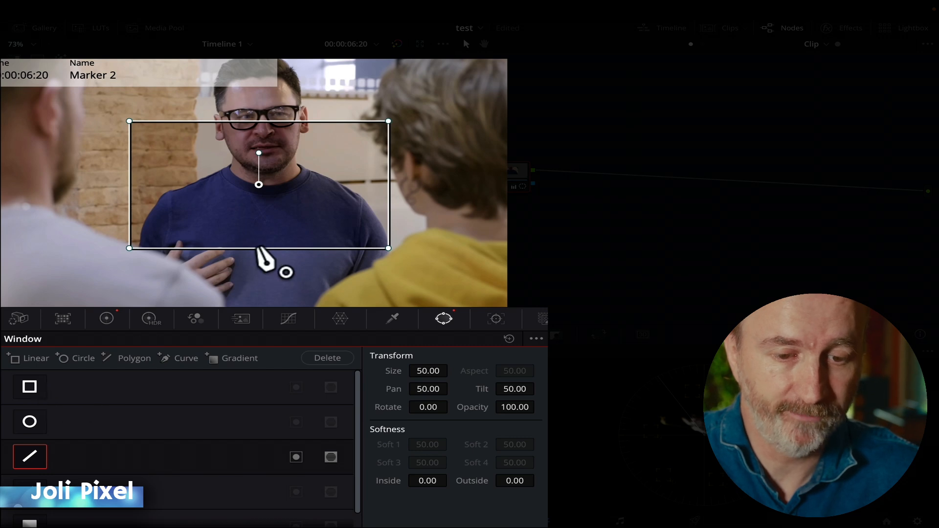
pyautogui.moveTo(258, 249); pyautogui.dragTo(241, 313)
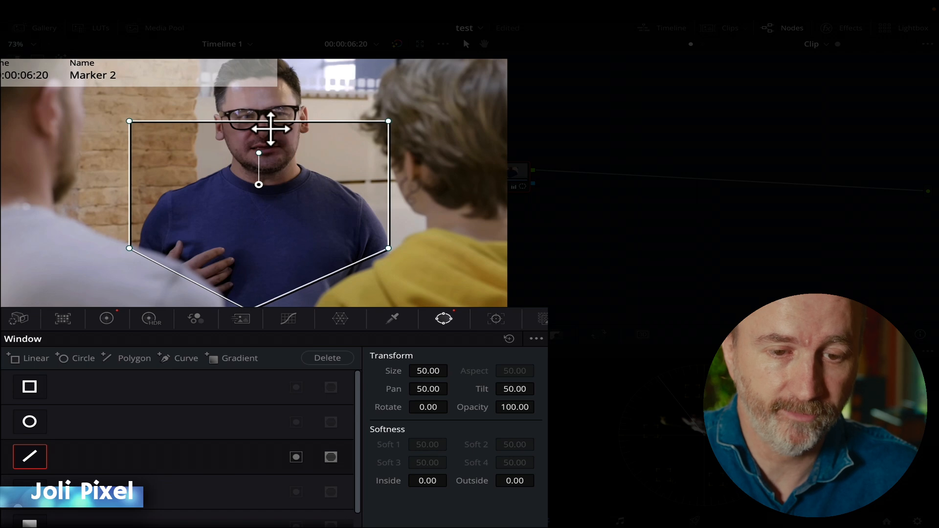
pyautogui.moveTo(264, 122); pyautogui.dragTo(262, 59)
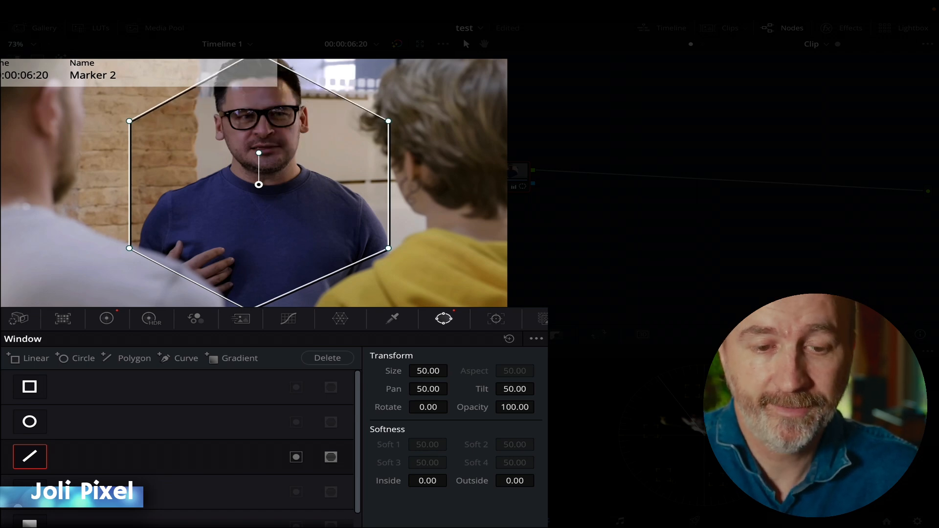
pyautogui.click(388, 156)
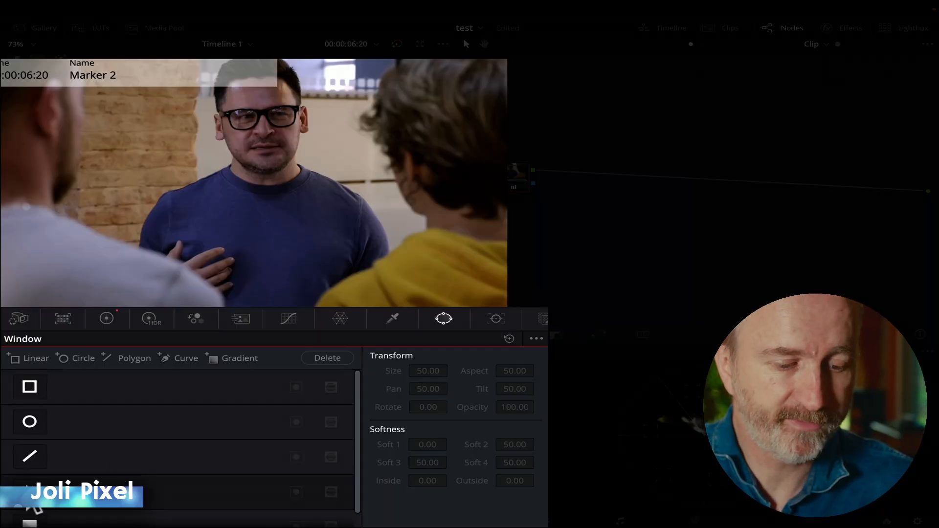
# - Start a curve window and trace its first points from the man's arm over his shoulder up to his neck
pyautogui.click(28, 504)
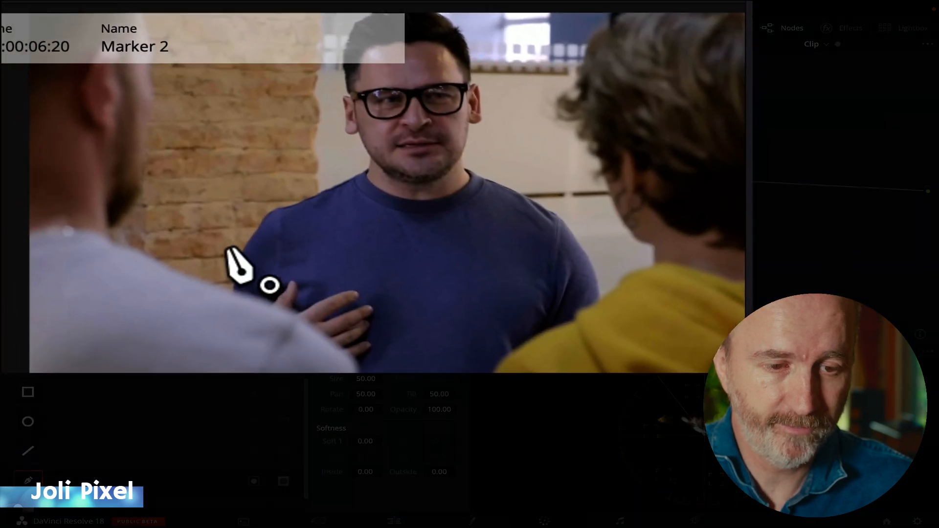
pyautogui.scroll(-1, 225, 248)
pyautogui.hscroll(1, 226, 248)
pyautogui.scroll(2, 385, 184)
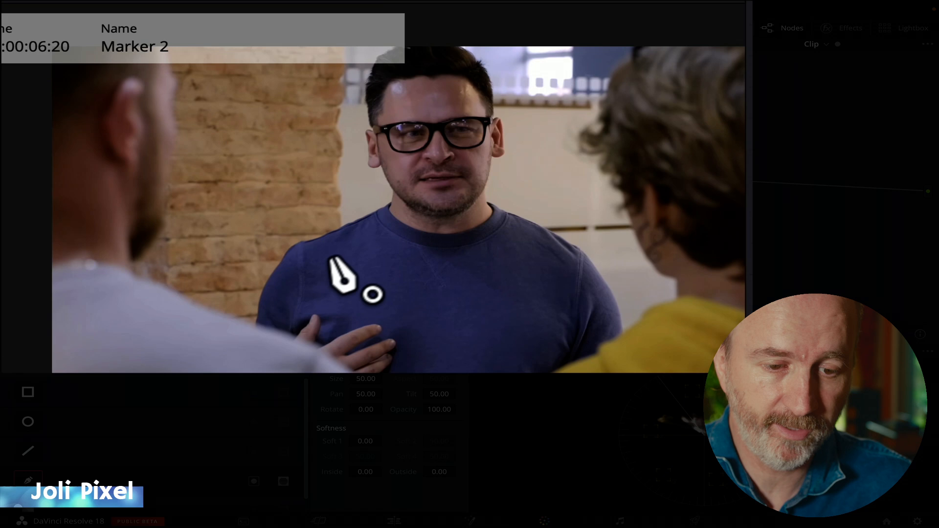
pyautogui.moveTo(255, 321); pyautogui.dragTo(270, 273)
pyautogui.click(285, 249)
pyautogui.click(305, 241)
pyautogui.click(332, 228)
pyautogui.click(367, 215)
pyautogui.click(382, 207)
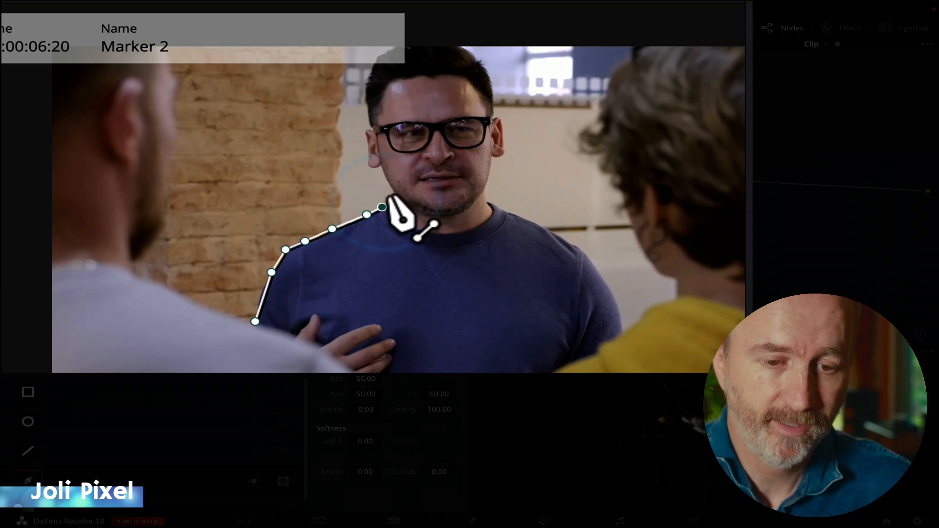
pyautogui.click(391, 188)
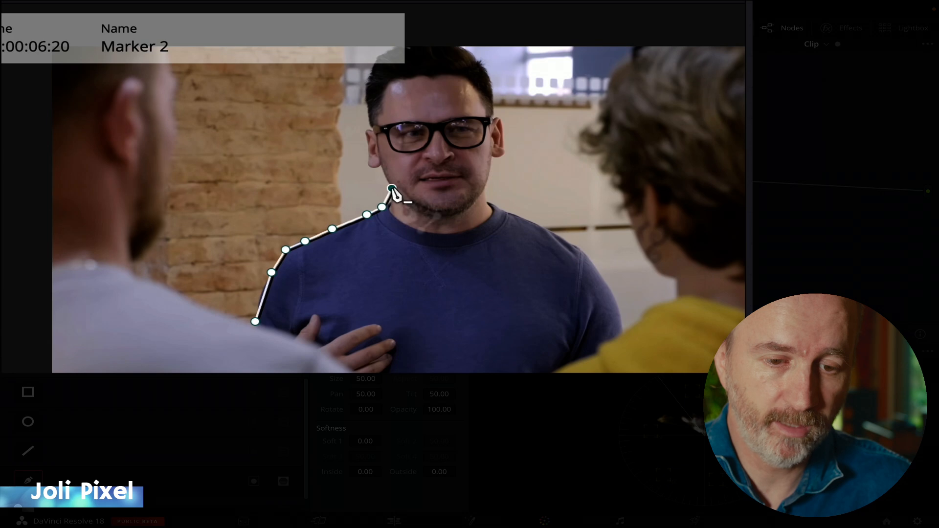
# - Continue the curve around the man's head with smooth points and down to his other shoulder
pyautogui.click(361, 171)
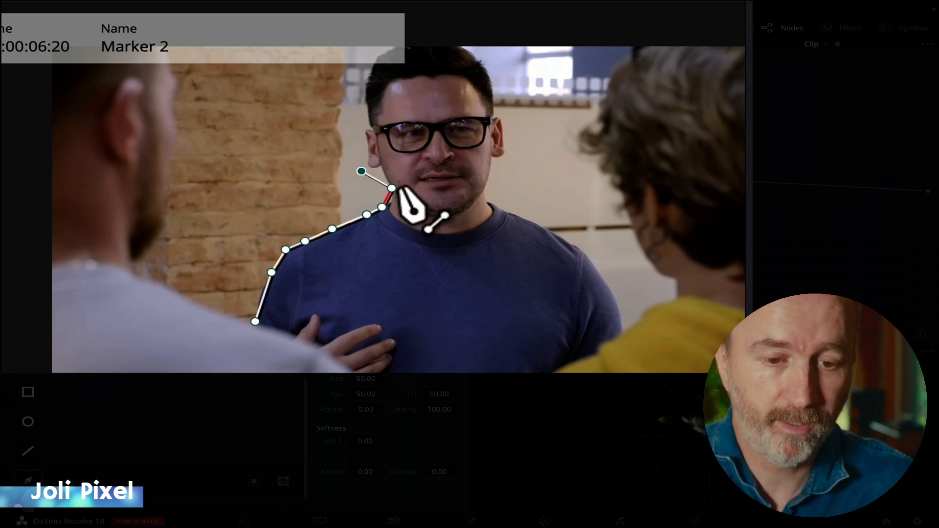
pyautogui.click(365, 135)
pyautogui.moveTo(366, 135); pyautogui.dragTo(457, 90)
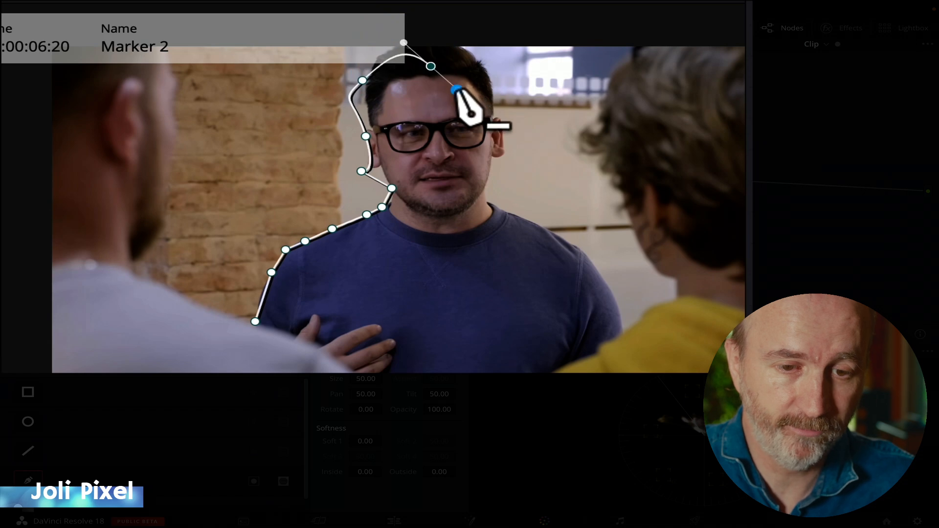
pyautogui.moveTo(477, 129); pyautogui.dragTo(465, 167)
pyautogui.moveTo(497, 194); pyautogui.dragTo(536, 209)
pyautogui.moveTo(563, 240); pyautogui.dragTo(563, 286)
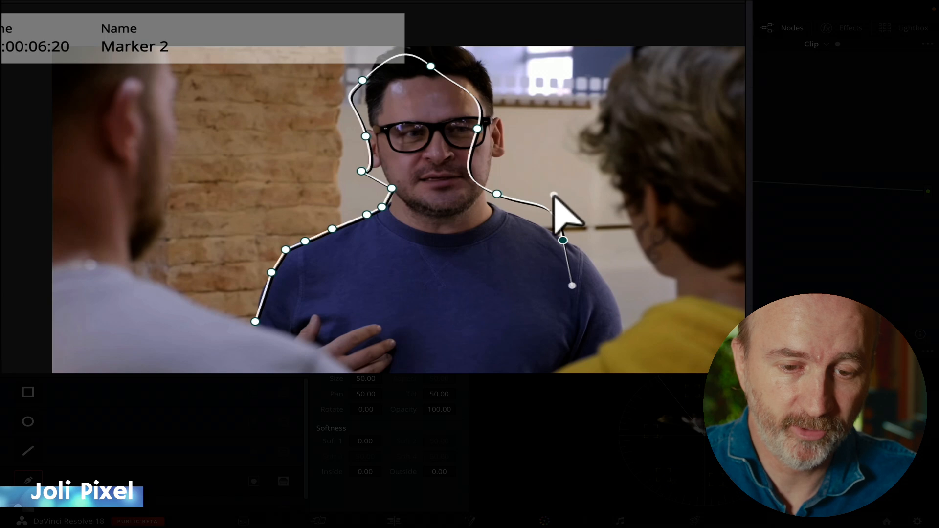
# - Reshape the curve between the neck and the far shoulder with its point handles, and undo the last handle change
pyautogui.moveTo(568, 191); pyautogui.dragTo(545, 197)
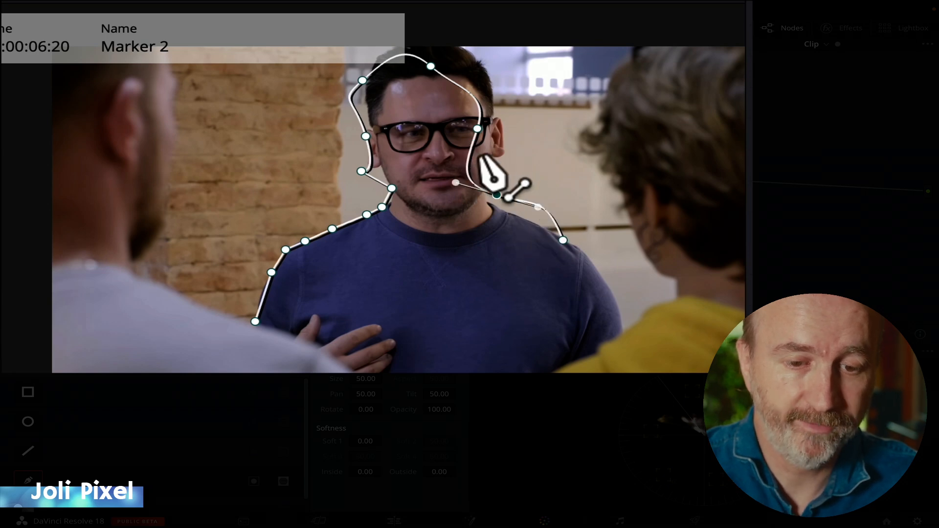
pyautogui.moveTo(540, 218); pyautogui.dragTo(521, 216)
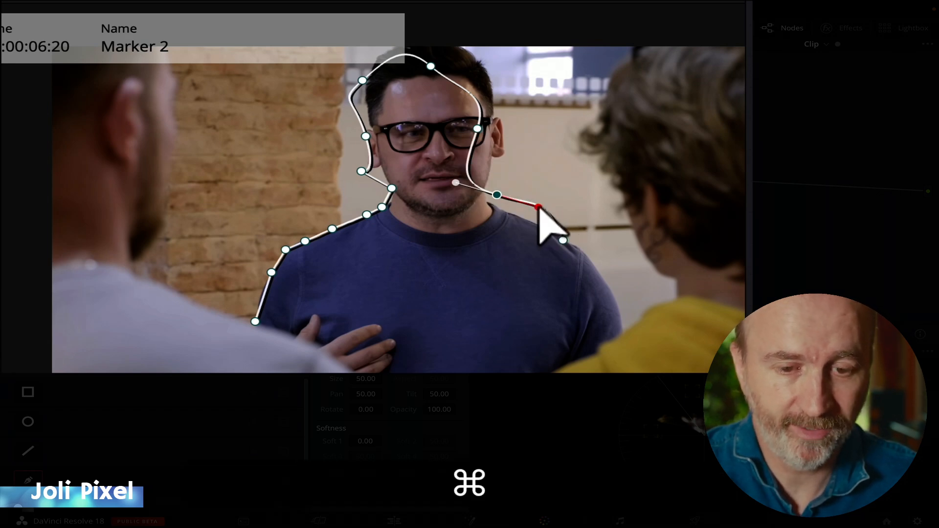
pyautogui.moveTo(534, 215)
pyautogui.mouseDown()
pyautogui.moveTo(514, 234)
pyautogui.moveTo(536, 197)
pyautogui.mouseUp()
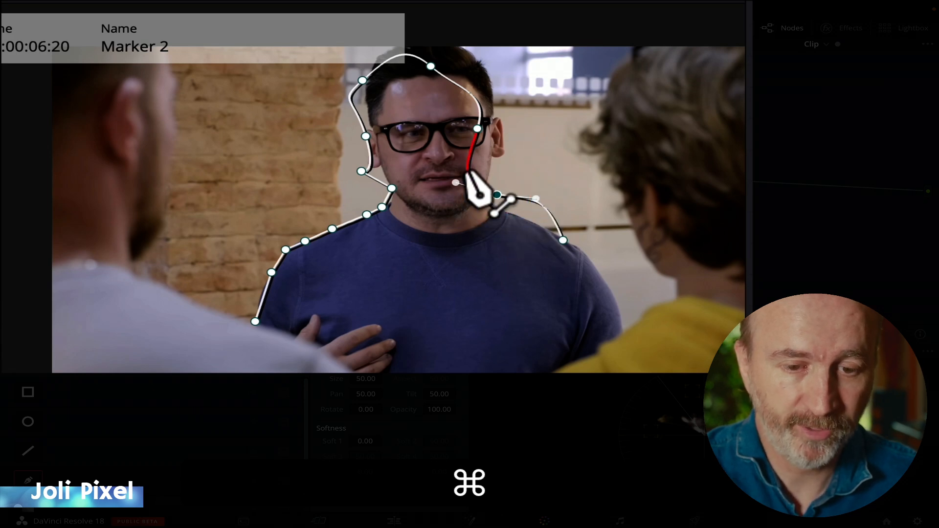
pyautogui.moveTo(536, 198); pyautogui.dragTo(502, 263)
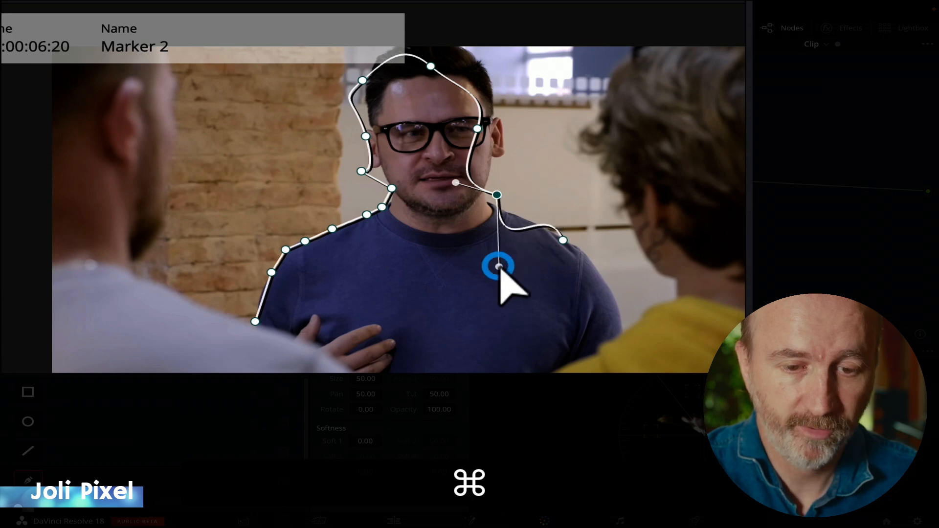
pyautogui.press('super+z')
# - Extend the curve to the man's far arm, straighten that point's handle and close the shape at its starting point
pyautogui.moveTo(617, 330); pyautogui.dragTo(587, 363)
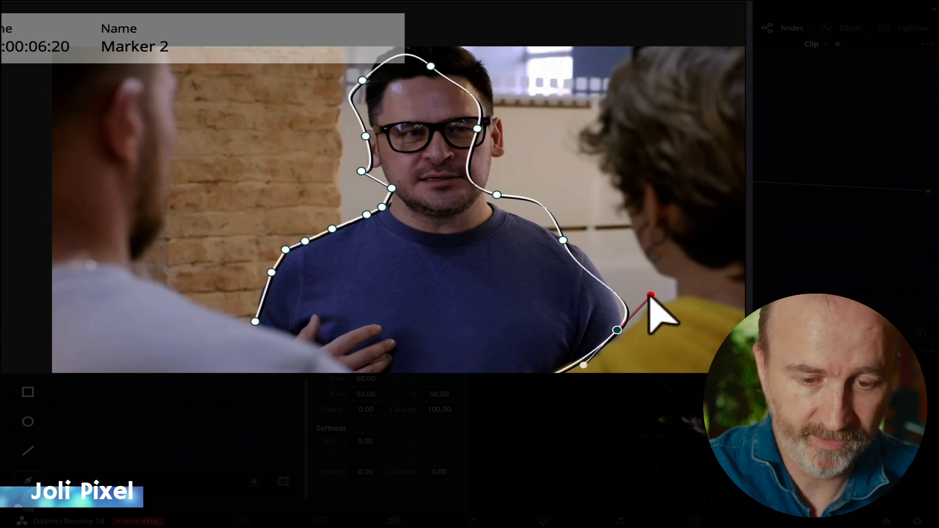
pyautogui.moveTo(647, 295); pyautogui.dragTo(622, 295)
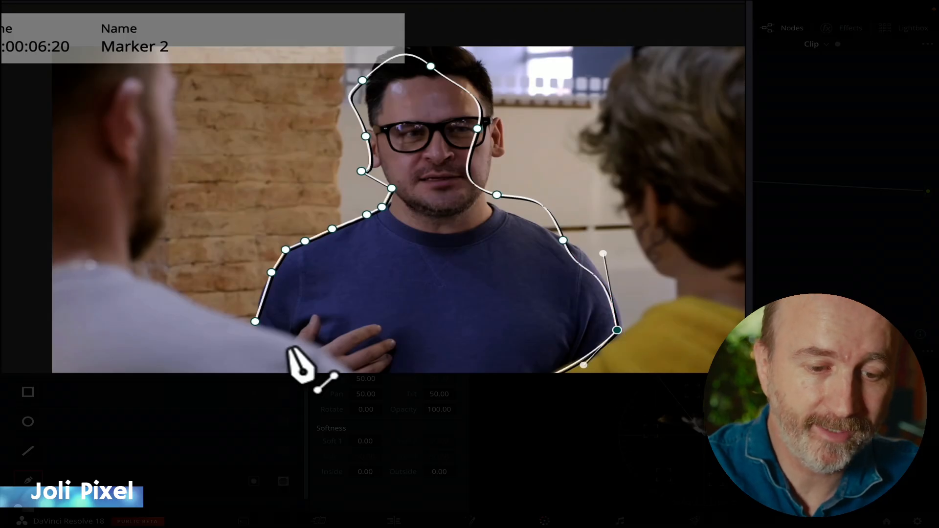
pyautogui.click(255, 322)
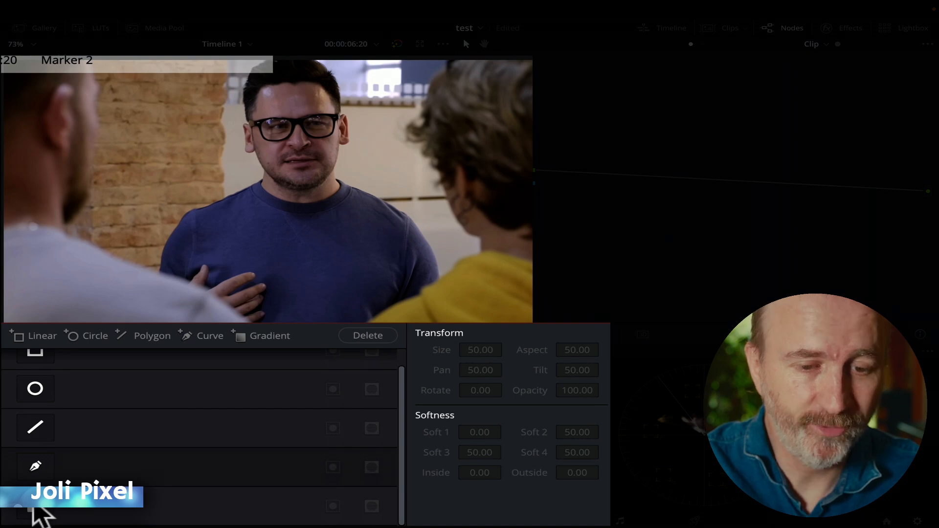
# - Switch to a gradient window, lengthen its fade downward and tint the gamma green at -0.14, -0.30, -0.08 and -0.38
pyautogui.click(33, 507)
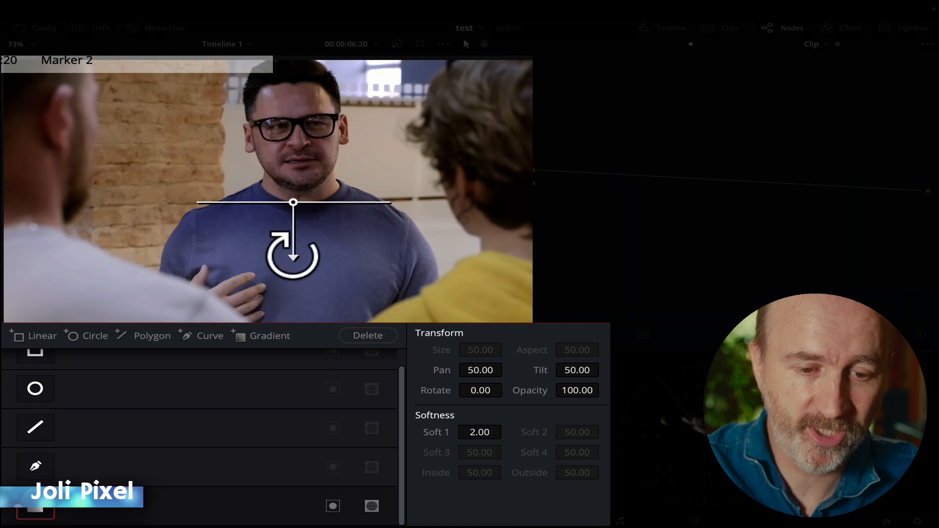
pyautogui.moveTo(292, 256); pyautogui.dragTo(294, 296)
pyautogui.click(92, 343)
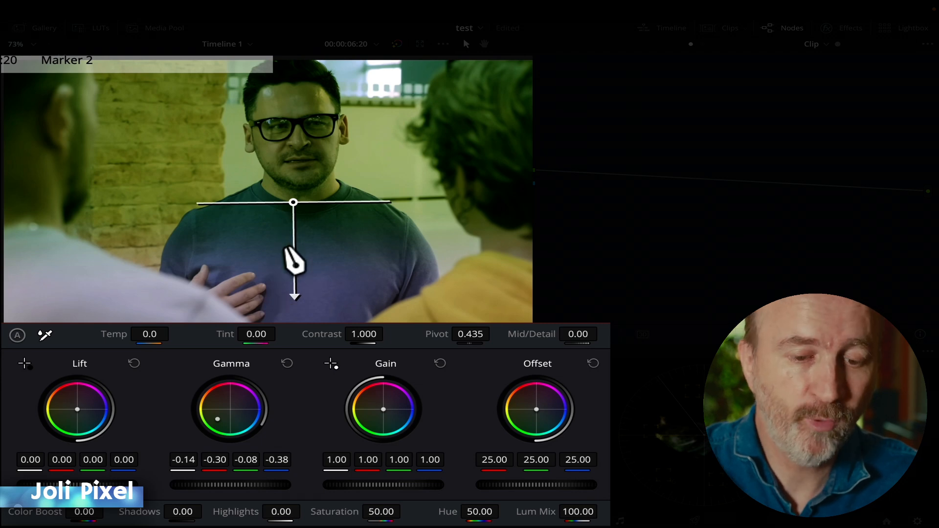
# - Flip the gradient to point upward, move its centre down to the man's chest and lengthen its fade
pyautogui.moveTo(294, 296); pyautogui.dragTo(294, 101)
pyautogui.moveTo(292, 201); pyautogui.dragTo(286, 257)
pyautogui.moveTo(290, 161); pyautogui.dragTo(291, 124)
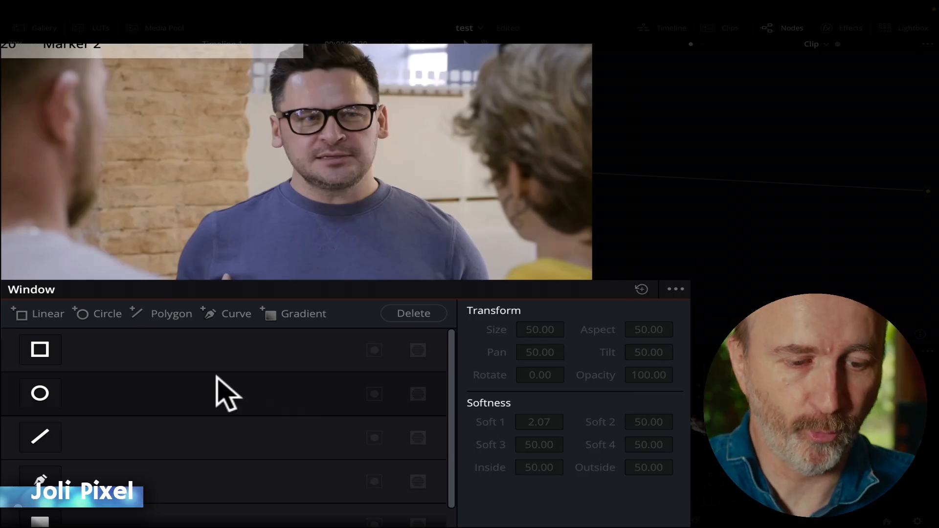
# - Enable a linear and a circle window together and move the circle beside the rectangle, to pan 41.53 and tilt 49.93
pyautogui.scroll(-1, 223, 393)
pyautogui.scroll(1, 222, 394)
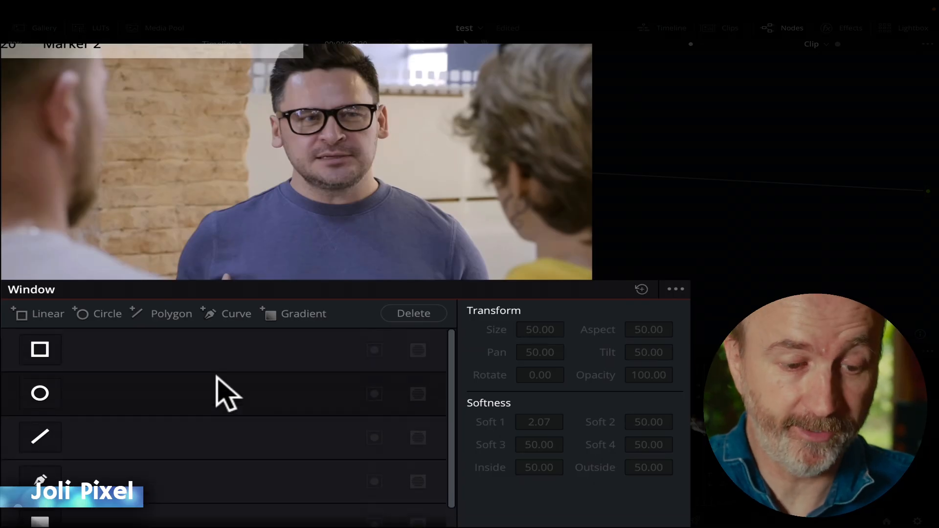
pyautogui.click(39, 349)
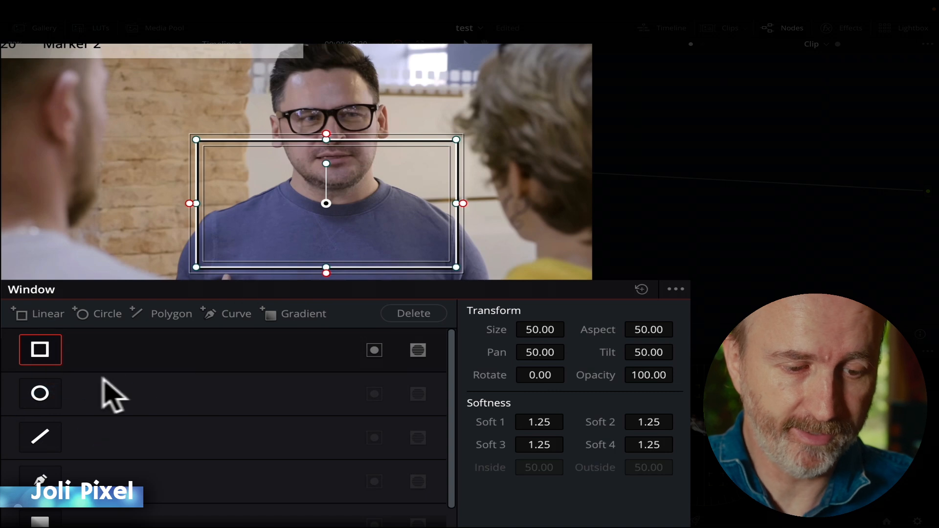
pyautogui.click(40, 394)
pyautogui.moveTo(325, 147); pyautogui.dragTo(89, 146)
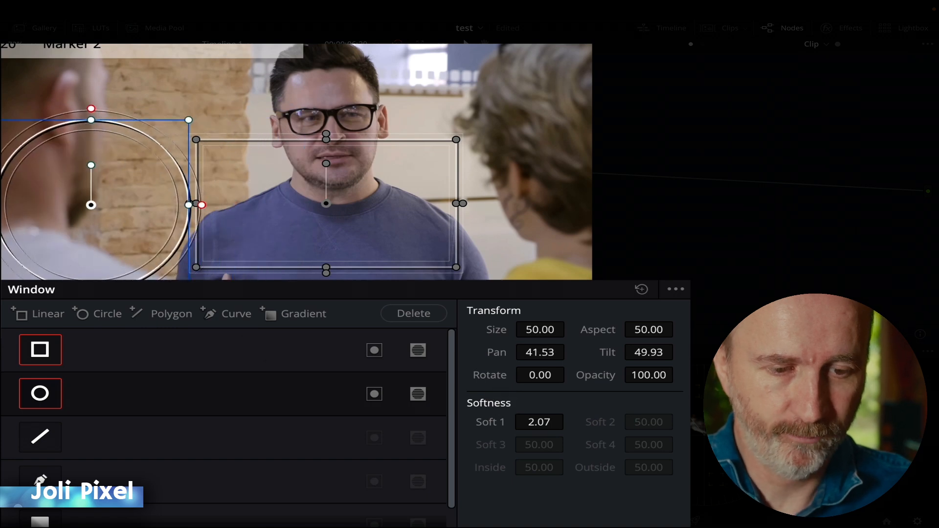
# - Darken the windowed areas and move the circle to overlap the linear window, at pan 43.50 and tilt 49.83
pyautogui.click(182, 293)
pyautogui.moveTo(283, 478); pyautogui.dragTo(207, 479)
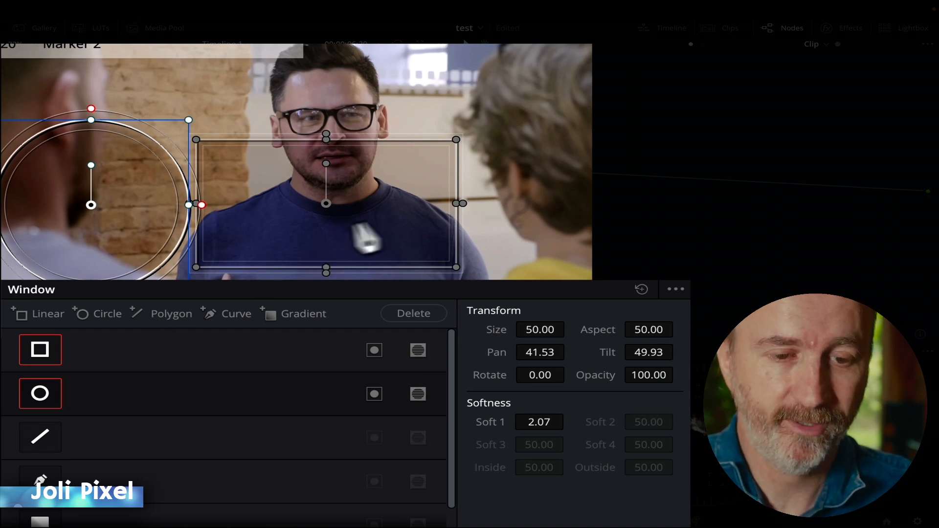
pyautogui.moveTo(128, 211); pyautogui.dragTo(182, 212)
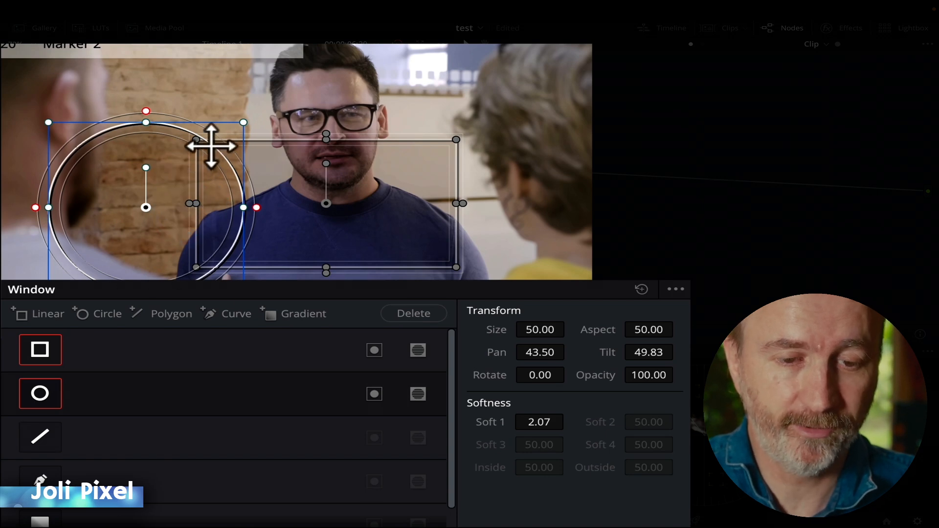
# - Try subtracting the circle window from the linear window and view the overlap without the window outlines
pyautogui.click(125, 383)
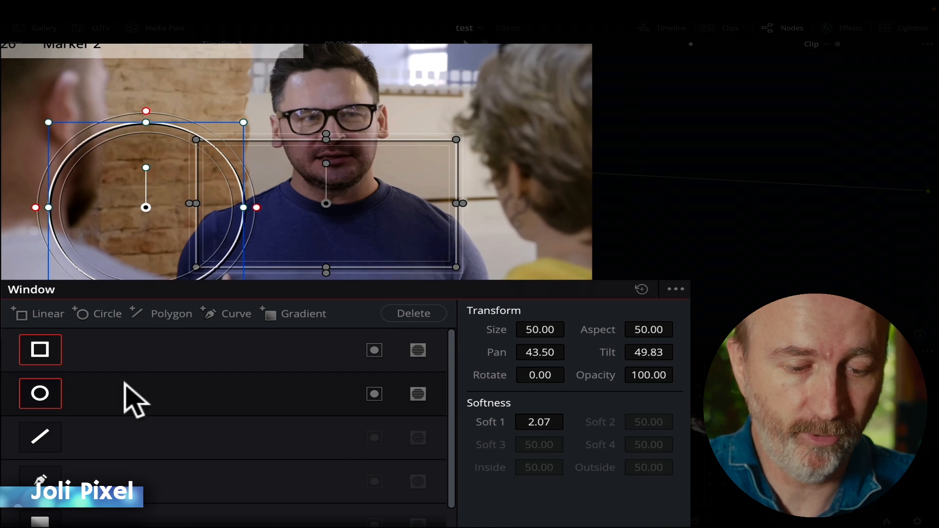
pyautogui.click(419, 394)
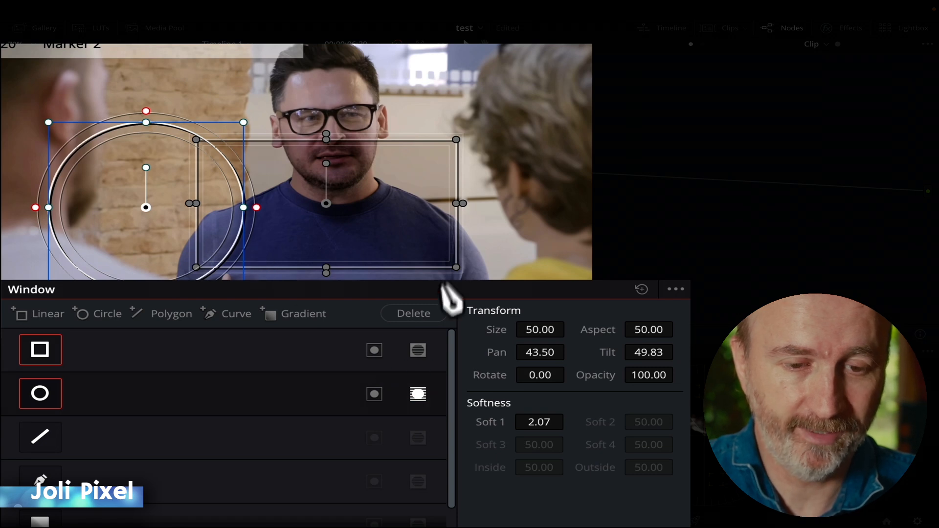
pyautogui.click(31, 289)
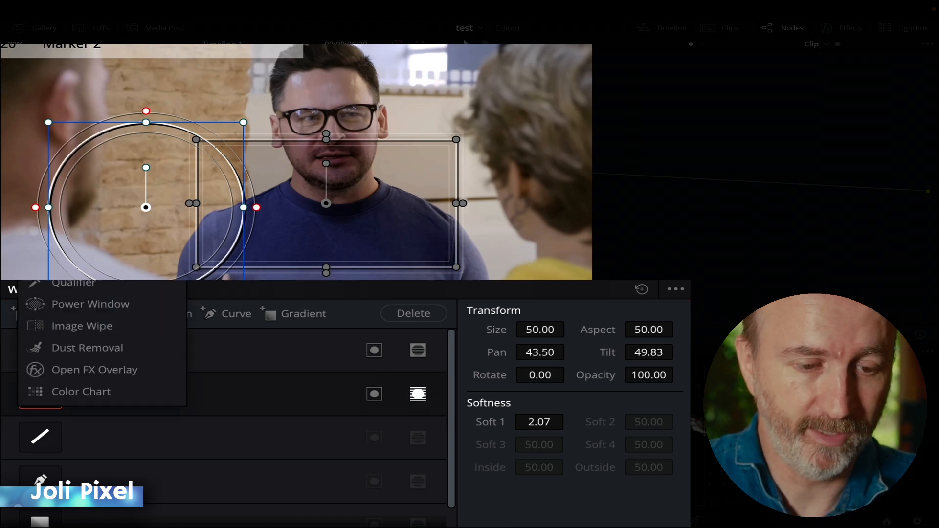
pyautogui.click(57, 261)
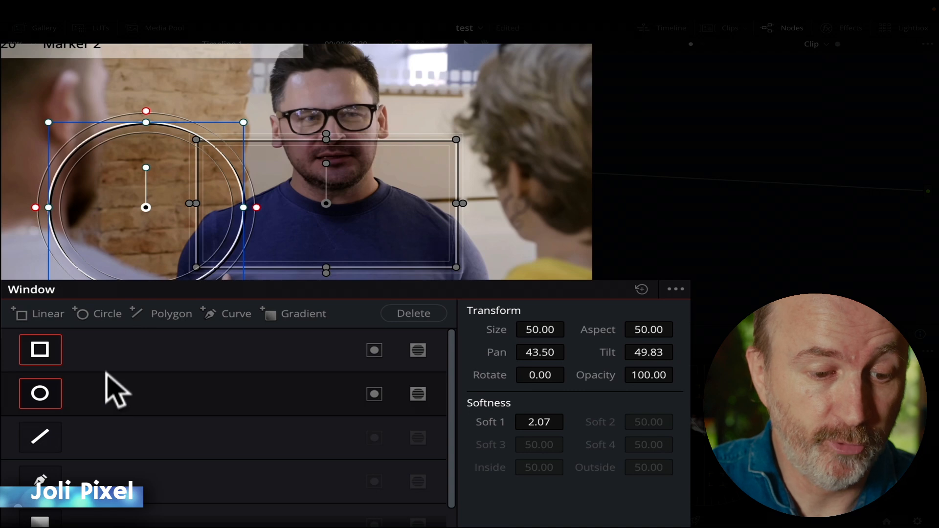
# - Add extra circle windows across the frame, placing one at pan 54.92 and tilt 54.22, and delete the selected window
pyautogui.click(96, 316)
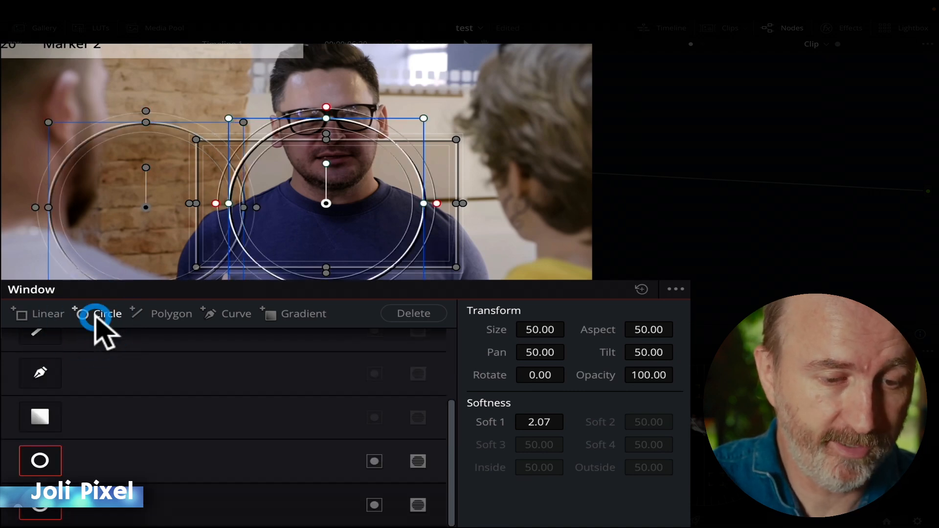
pyautogui.moveTo(364, 163); pyautogui.dragTo(501, 59)
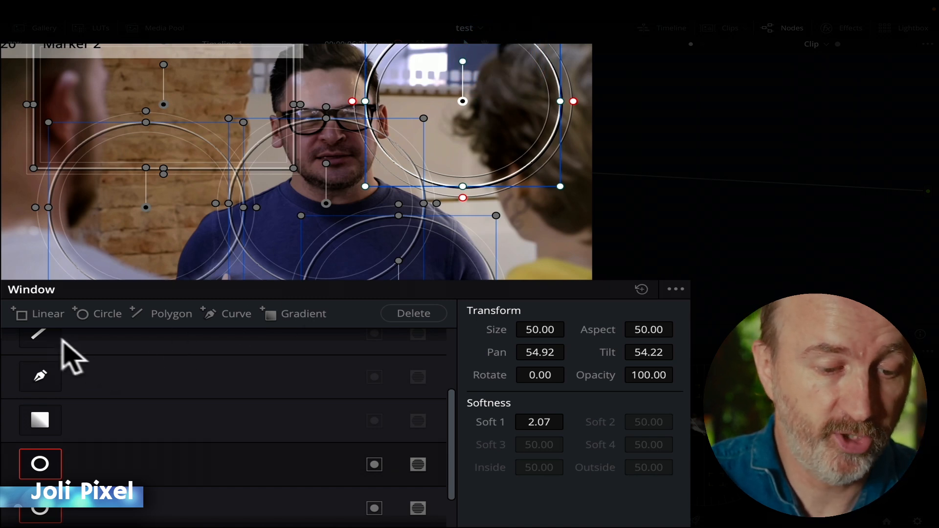
pyautogui.scroll(-1, 198, 419)
pyautogui.scroll(3, 198, 420)
pyautogui.scroll(-3, 198, 420)
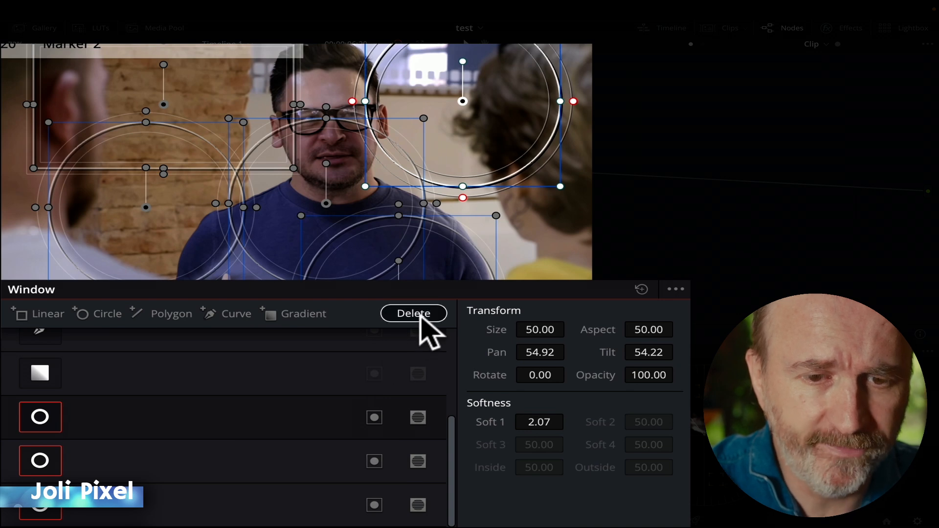
pyautogui.click(419, 324)
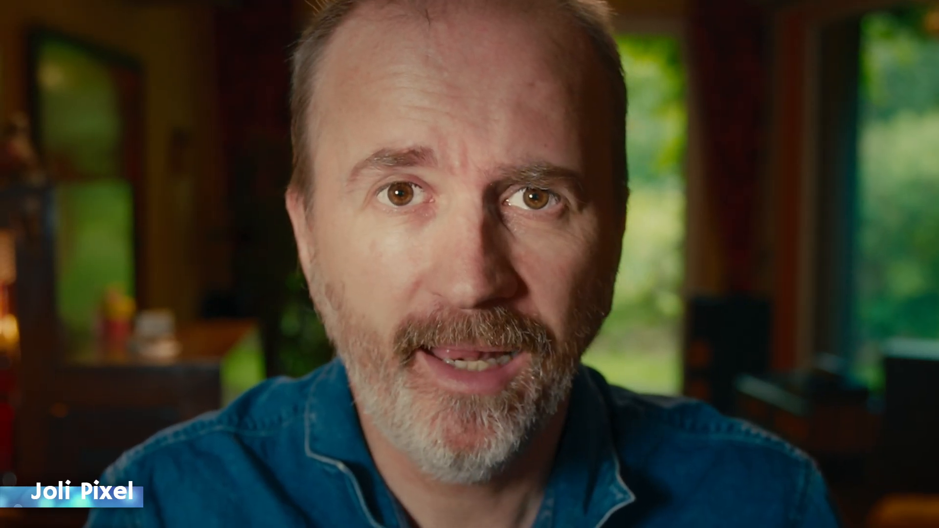
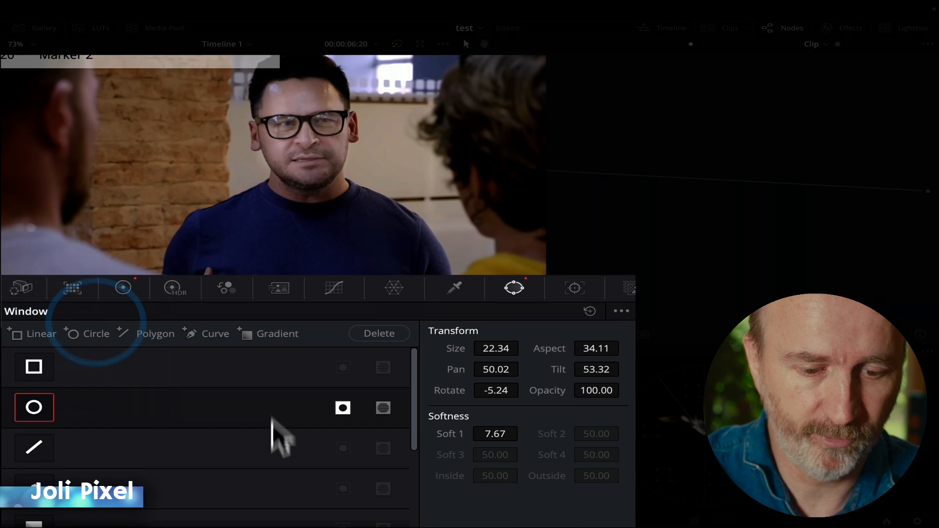
# - Lighten the correction outside the face's circle window by setting the gamma to -0.12 on all channels
pyautogui.click(124, 287)
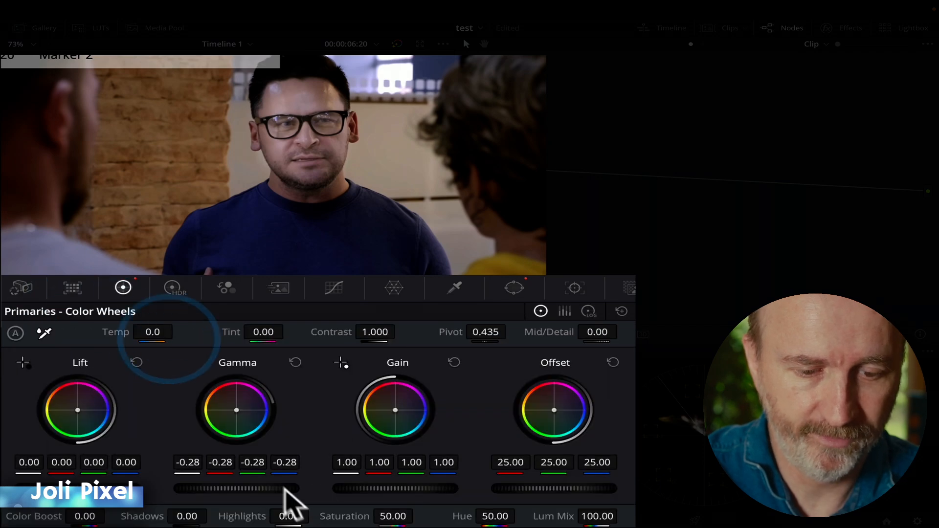
pyautogui.moveTo(215, 488); pyautogui.dragTo(259, 488)
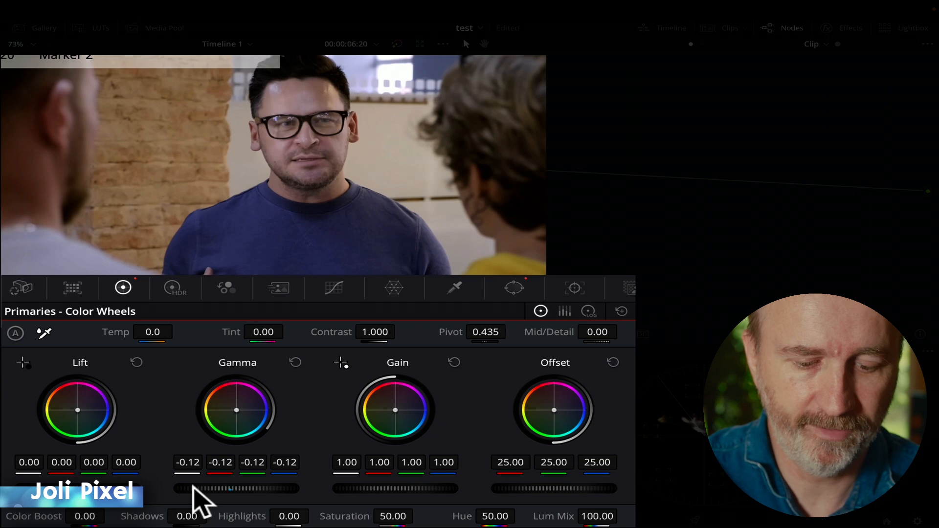
# - Compare the shot with and without the correction, and return to the settings of the circle window on the face
pyautogui.press('super+d')
pyautogui.press('super+d')
pyautogui.press('super+d')
pyautogui.press('super+d')
pyautogui.press('super+d')
pyautogui.press('super+d')
pyautogui.press('super+d')
pyautogui.press('super+d')
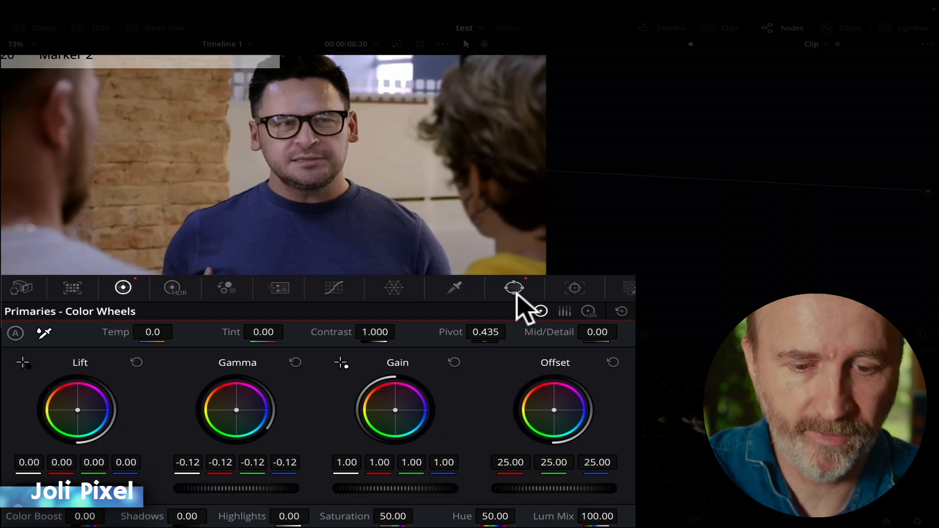
pyautogui.click(516, 291)
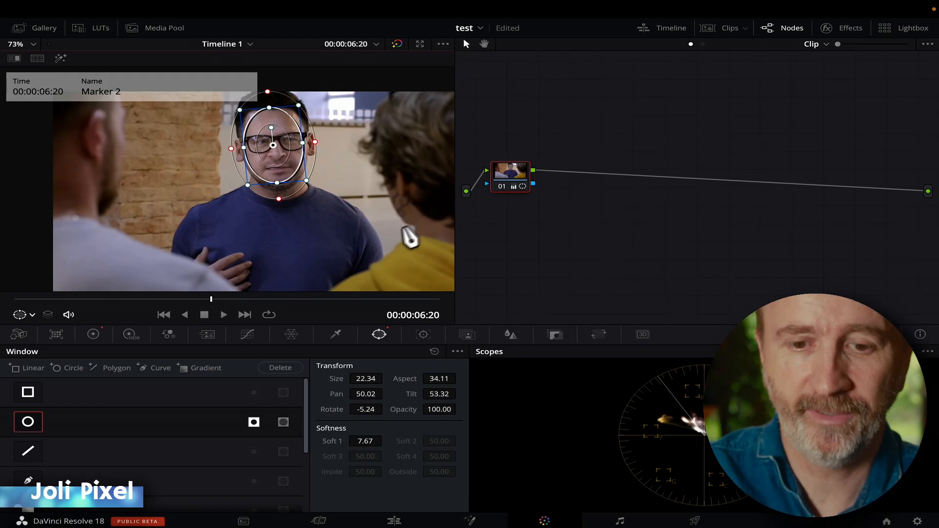
# - Add an outside node after node 01 that uses the inverse of its window, and select it
pyautogui.click(514, 177)
pyautogui.moveTo(488, 1)
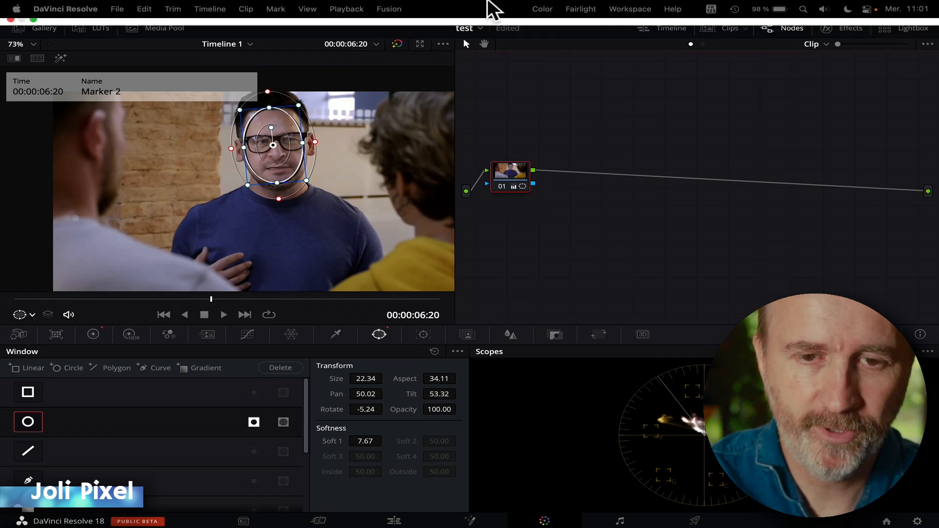
pyautogui.click(543, 8)
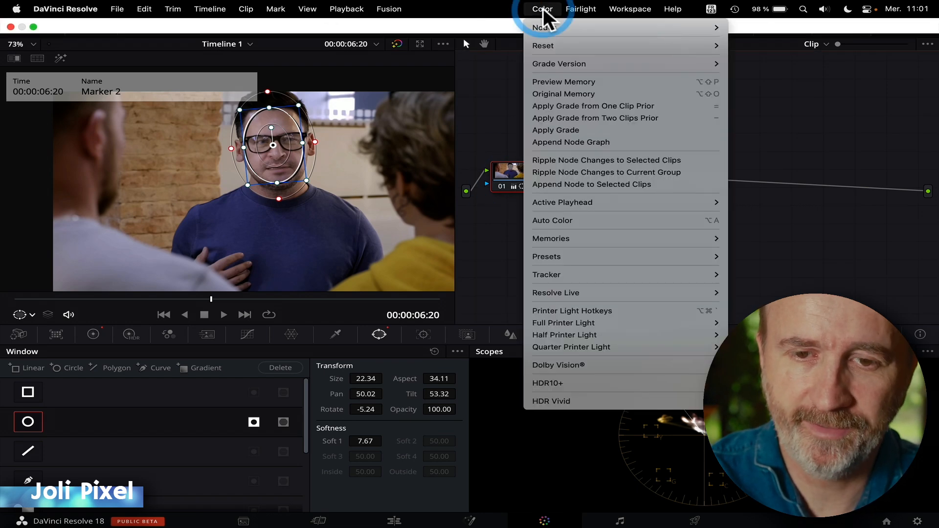
pyautogui.moveTo(545, 27)
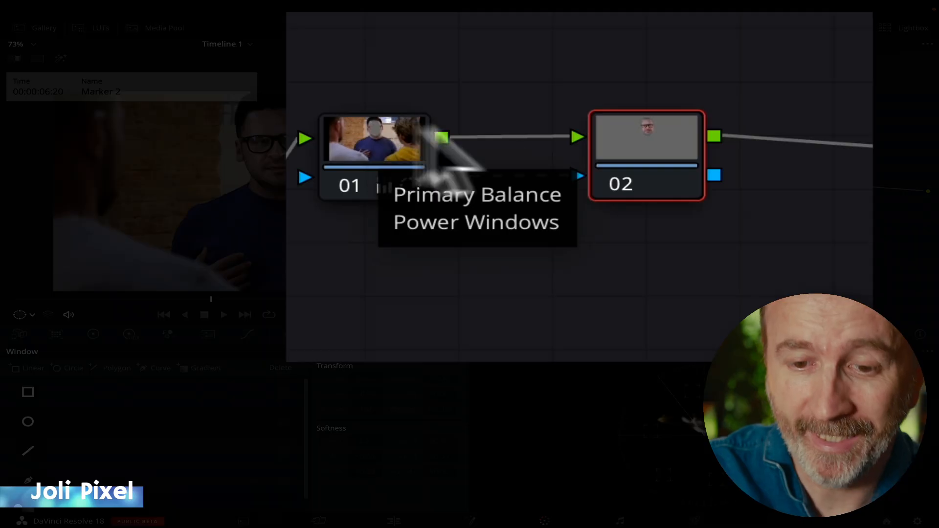
pyautogui.click(644, 151)
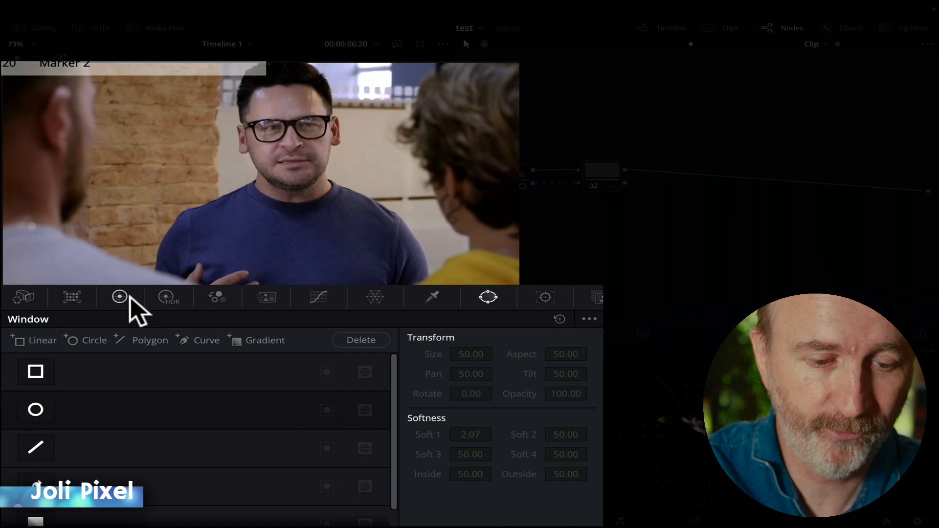
# - Set node 02's contrast to 1.146 and midtone detail to 92.00, and compare the shot with the node and the grade bypassed
pyautogui.click(120, 297)
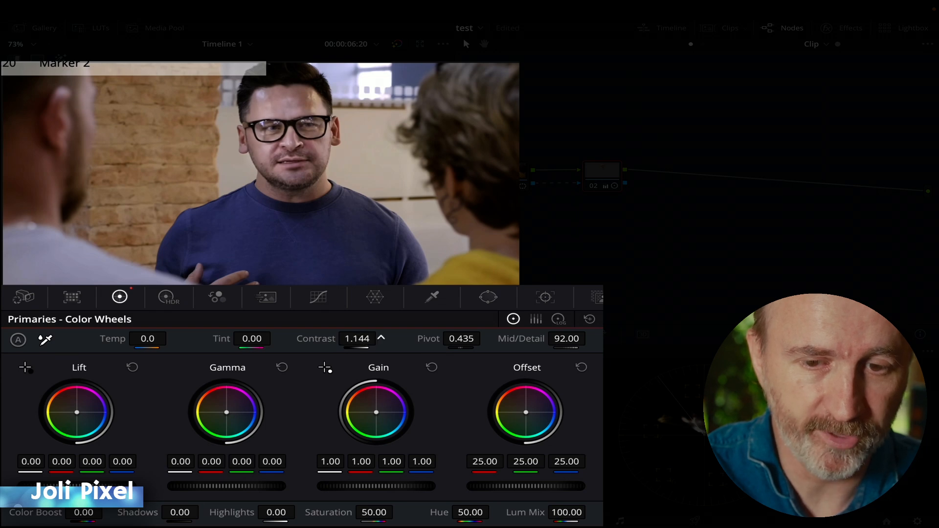
pyautogui.press('super')
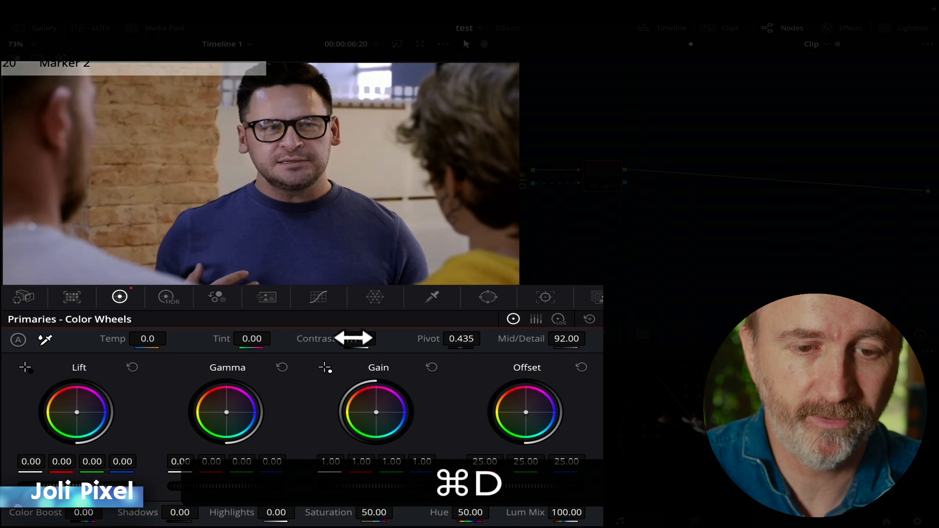
pyautogui.press('alt')
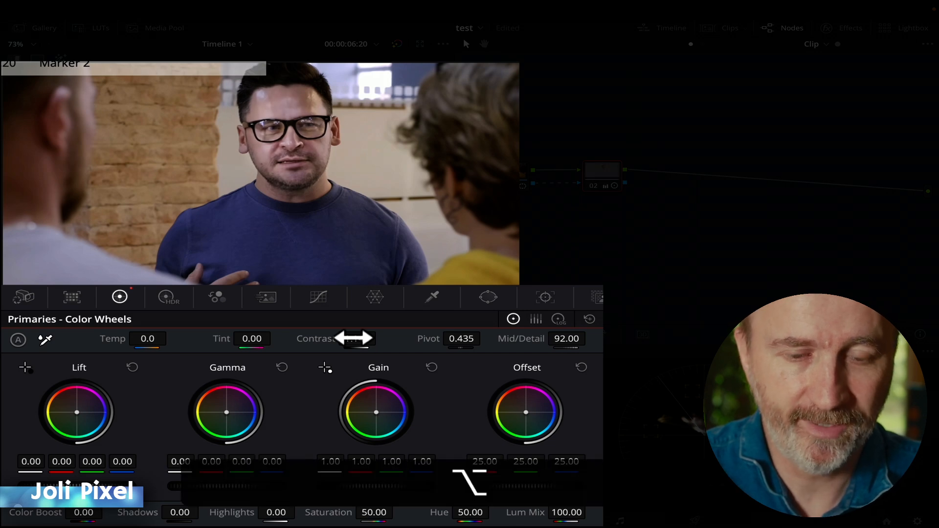
pyautogui.hotkey('alt', 'd')
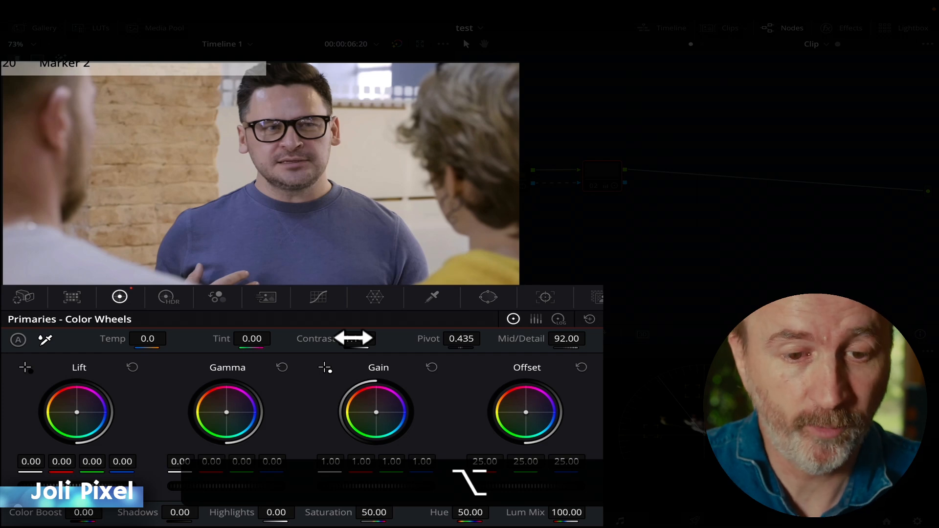
pyautogui.hotkey('alt', 'd')
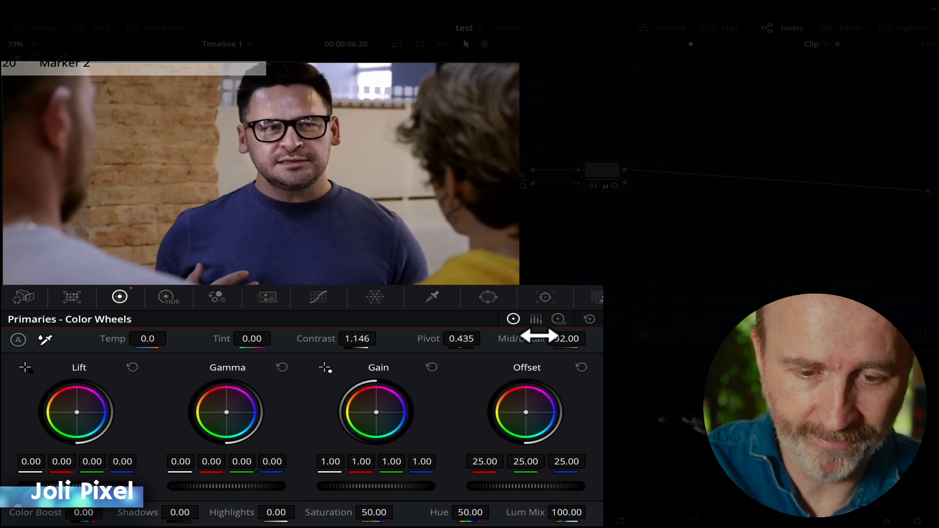
# - Add a serial node after node 02 with a gradient window, and lower its gamma to -0.07 on all channels
pyautogui.click(488, 298)
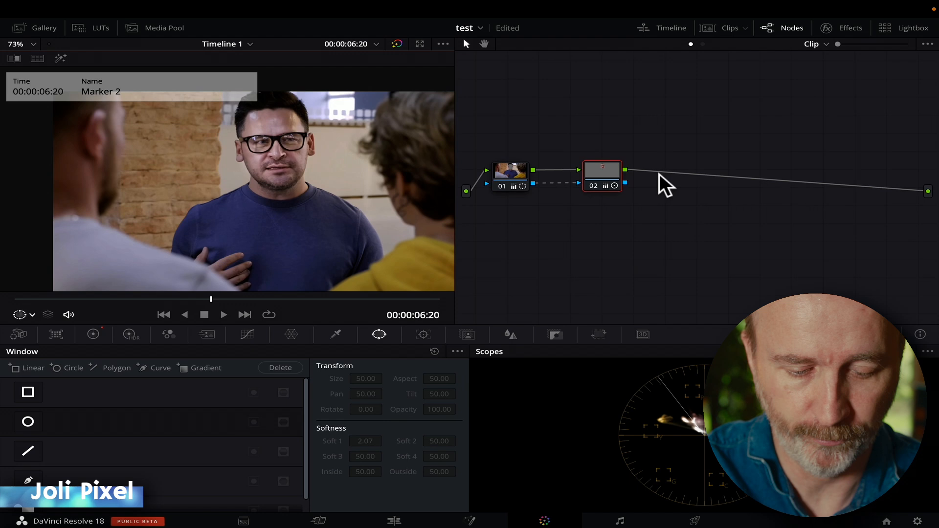
pyautogui.hotkey('alt', 's')
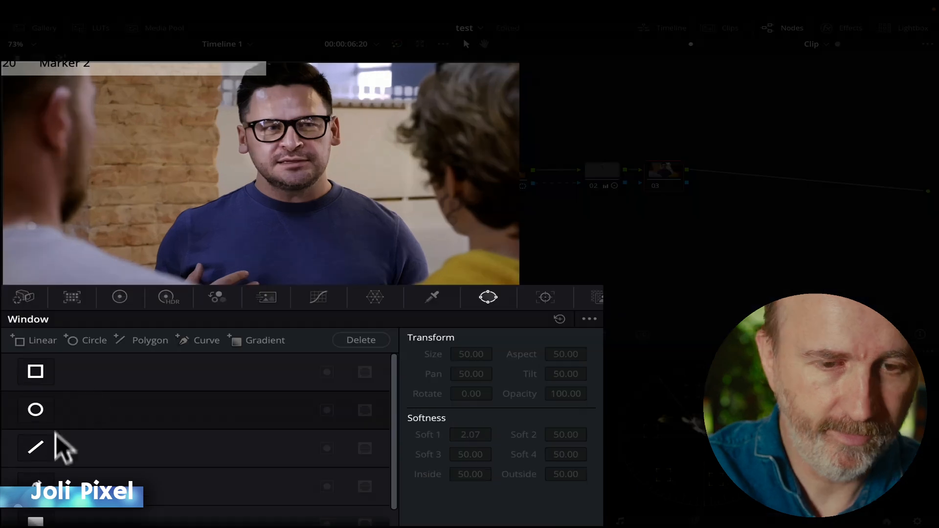
pyautogui.scroll(-1, 108, 458)
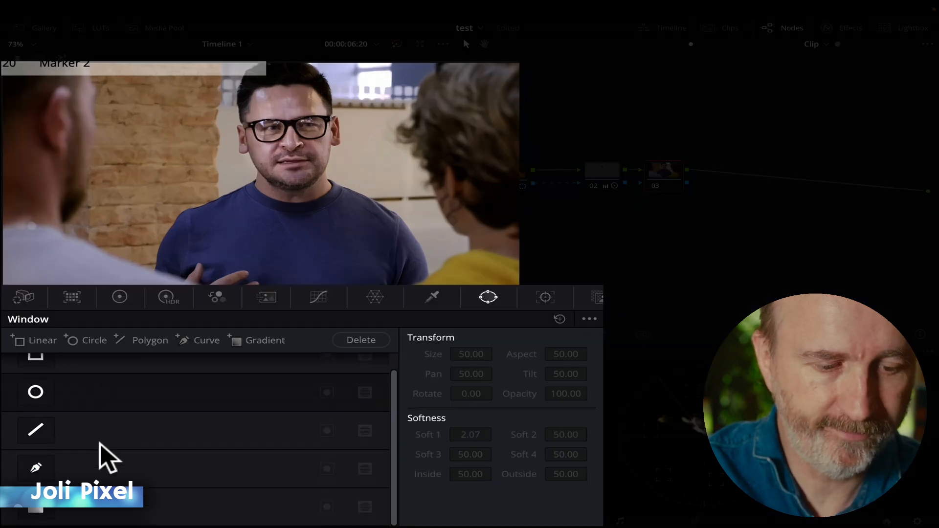
pyautogui.click(36, 508)
pyautogui.hotkey('alt', 'w')
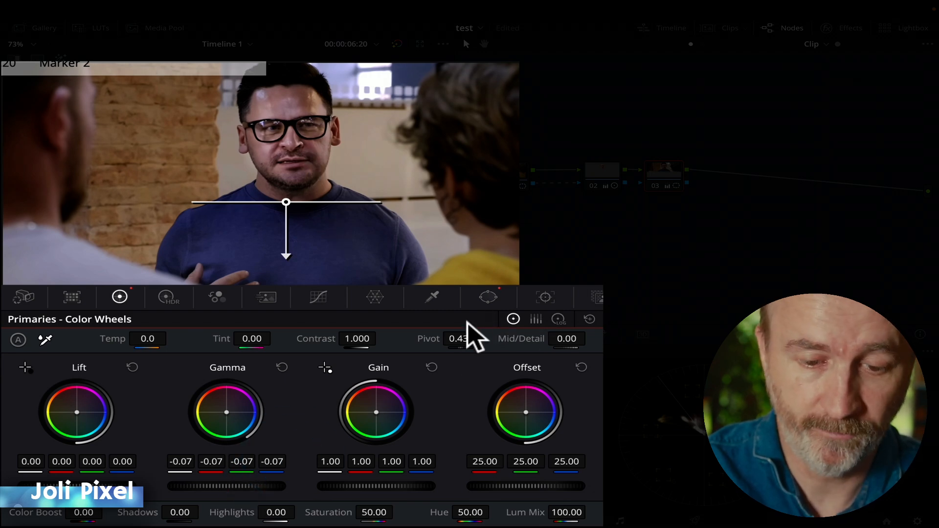
# - Invert the gradient window and place it across the man's chin at pan 49.92, tilt 51.74, rotation 0.19 and softness 4.03
pyautogui.click(485, 298)
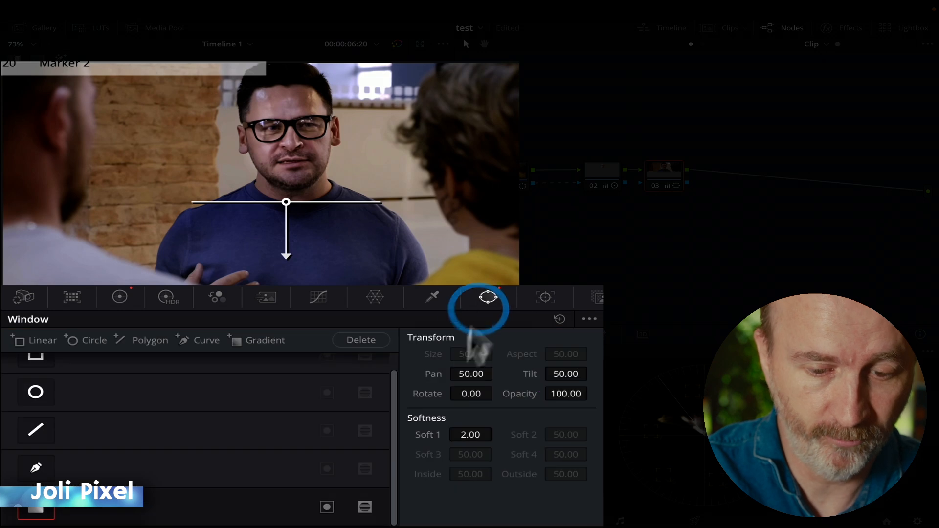
pyautogui.click(324, 508)
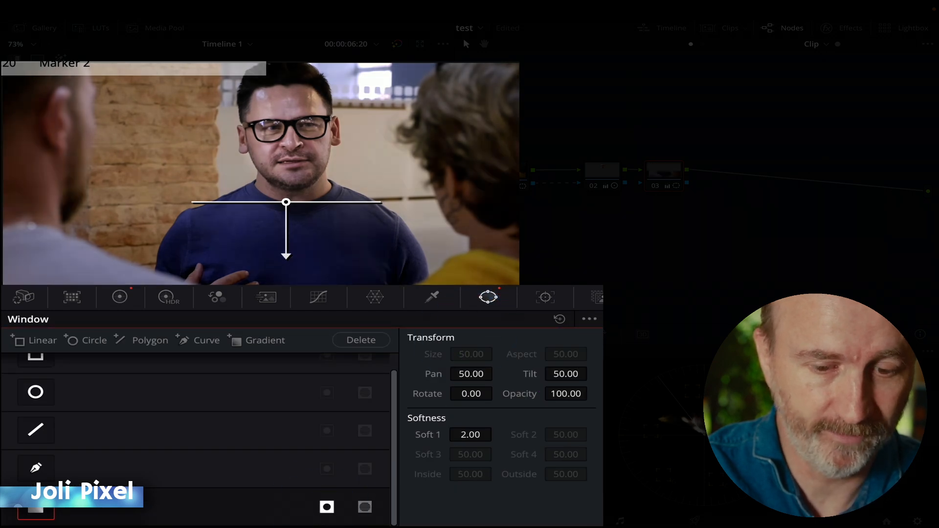
pyautogui.moveTo(286, 255); pyautogui.dragTo(288, 288)
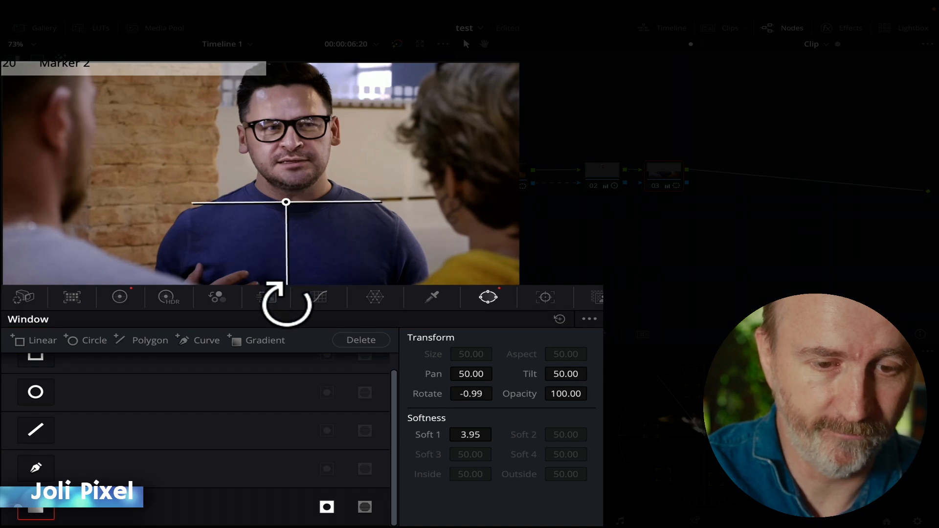
pyautogui.moveTo(285, 199); pyautogui.dragTo(284, 166)
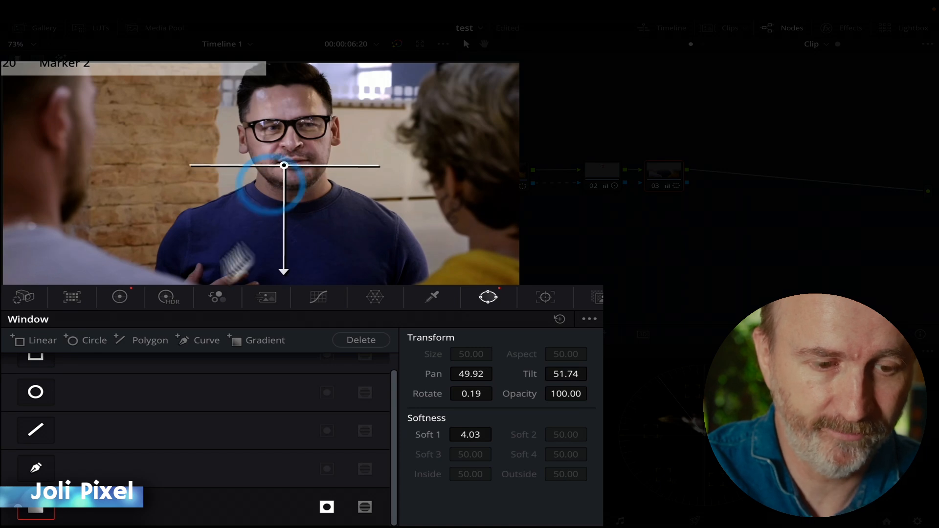
# - Hide the window outline and compare the shot with and without node 03 and with the whole grade bypassed
pyautogui.click(28, 280)
pyautogui.click(34, 293)
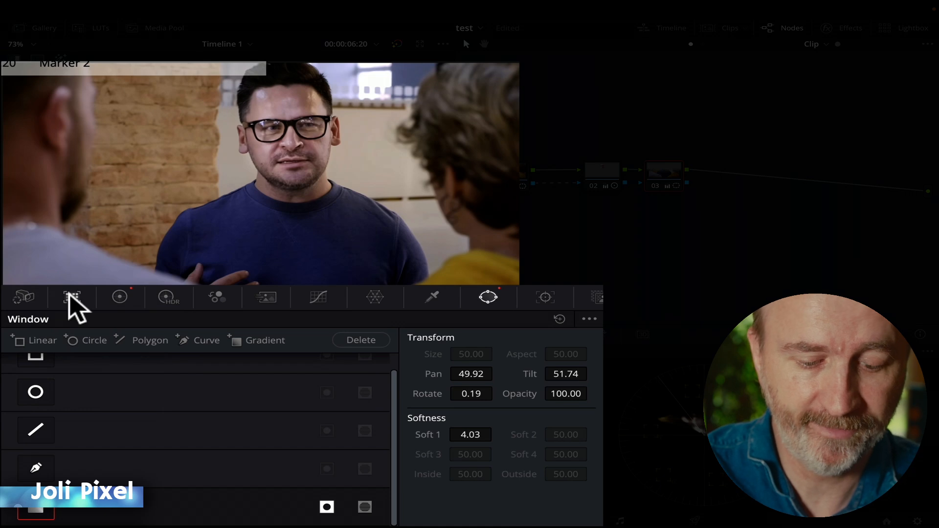
pyautogui.press('super+d')
pyautogui.press('super+d')
pyautogui.press('super+d')
pyautogui.press('super+d')
pyautogui.press('super+d')
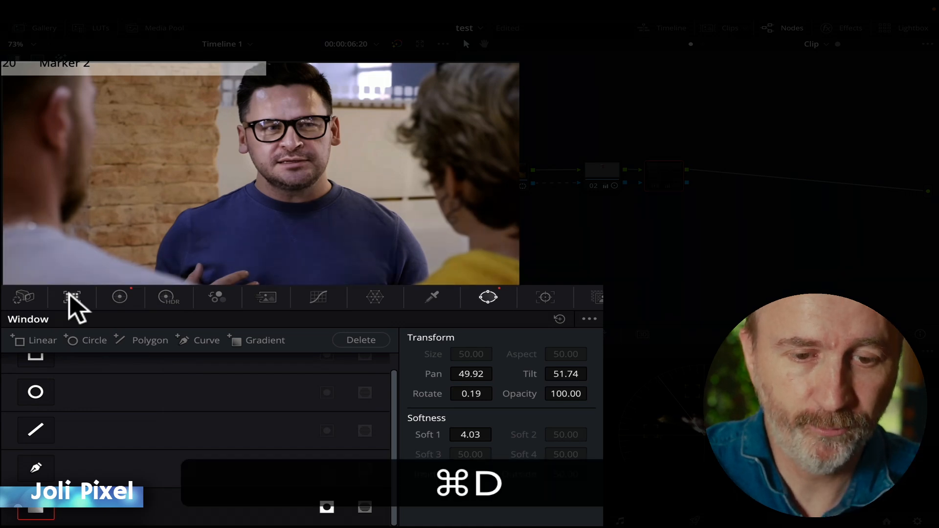
pyautogui.press('super+d')
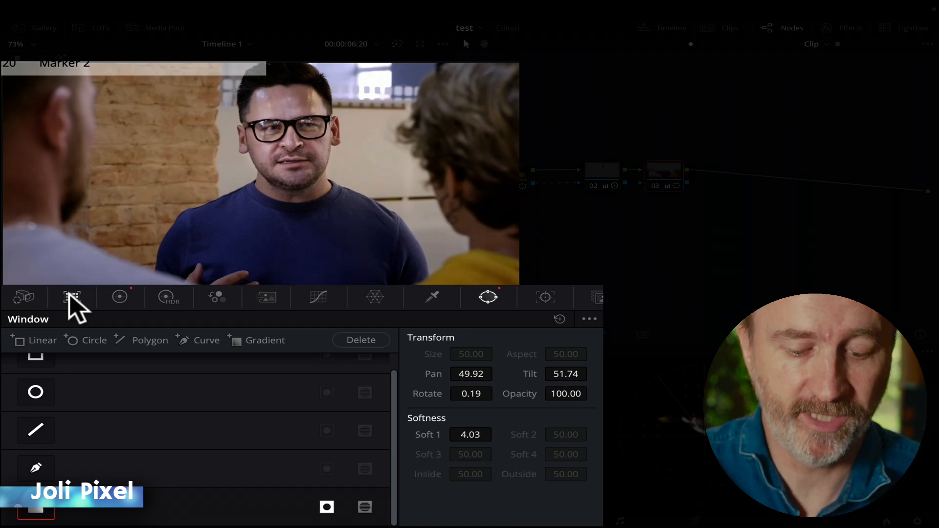
pyautogui.press('alt')
pyautogui.hotkey('alt', 'd')
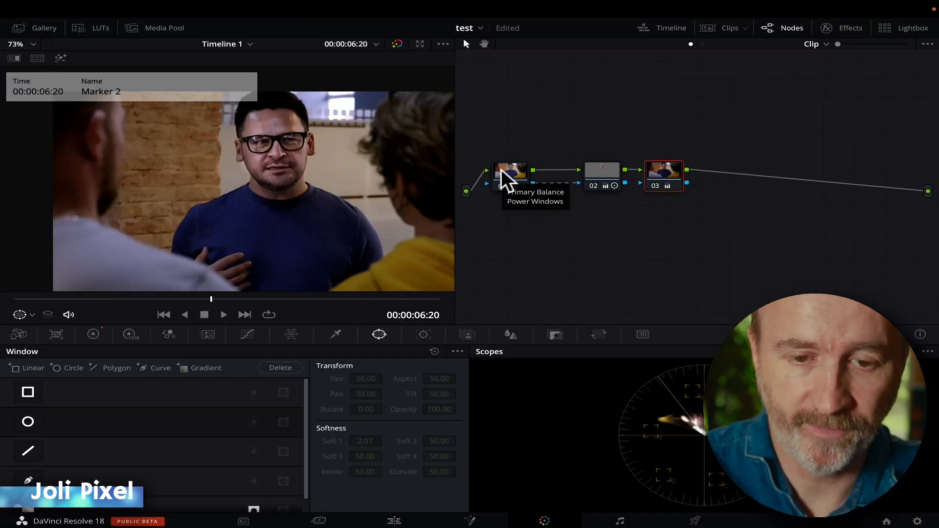
# - Track node 01's circle window on the face forward and in reverse with the Cloud Tracker
pyautogui.click(509, 170)
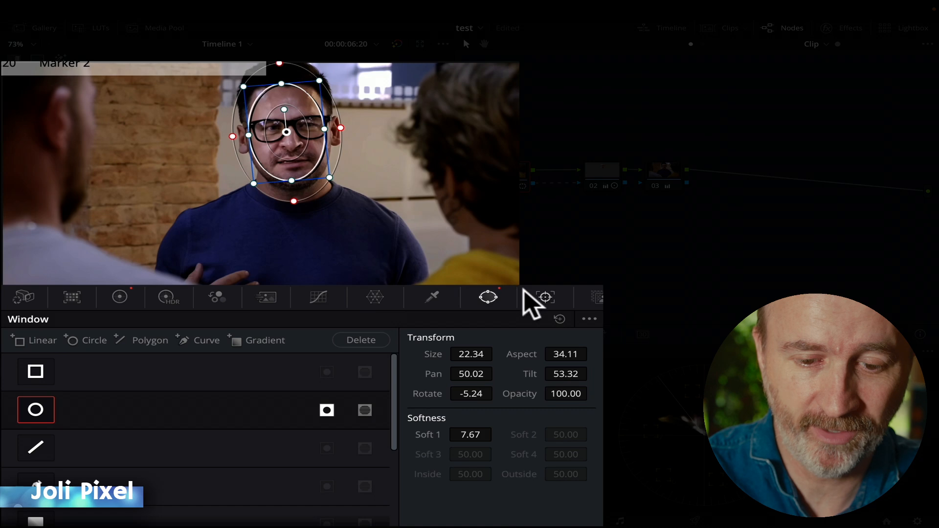
pyautogui.click(545, 297)
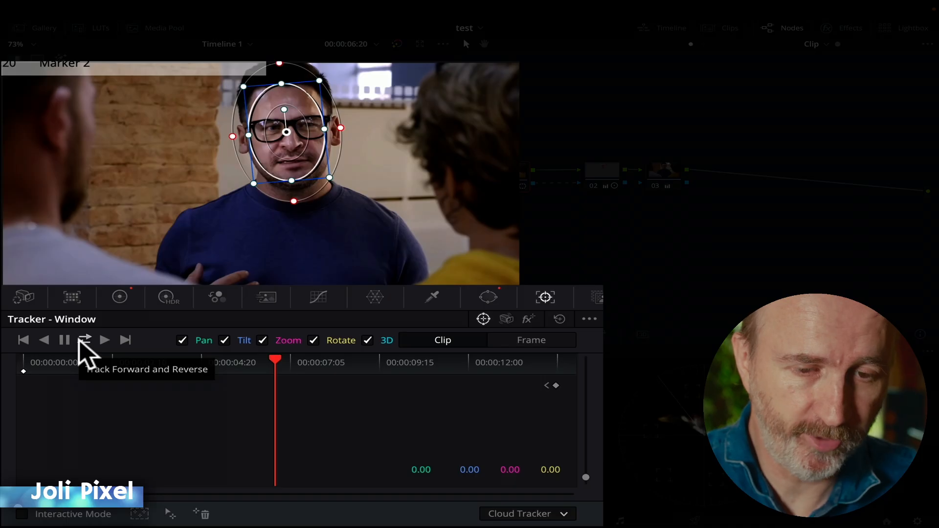
pyautogui.click(83, 341)
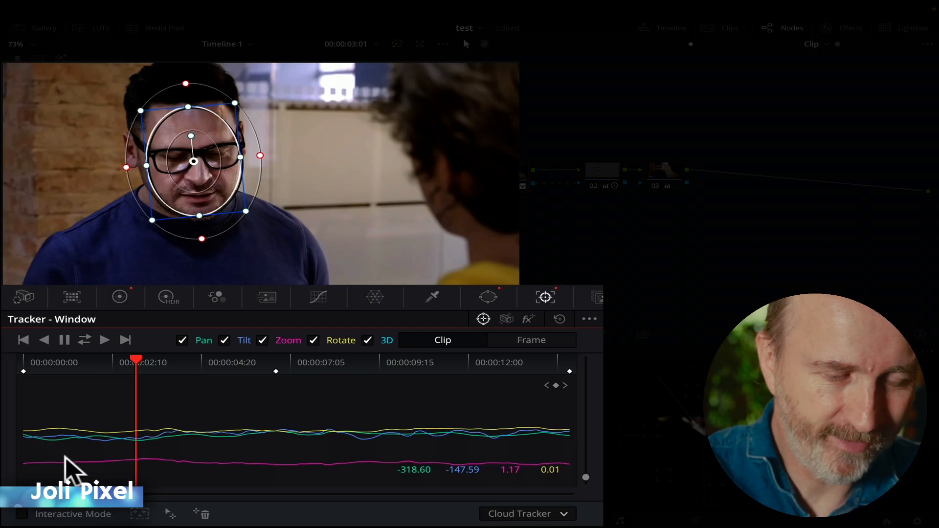
# - Turn off the window outline in the viewer and play the clip to check the tracked face correction
pyautogui.click(25, 277)
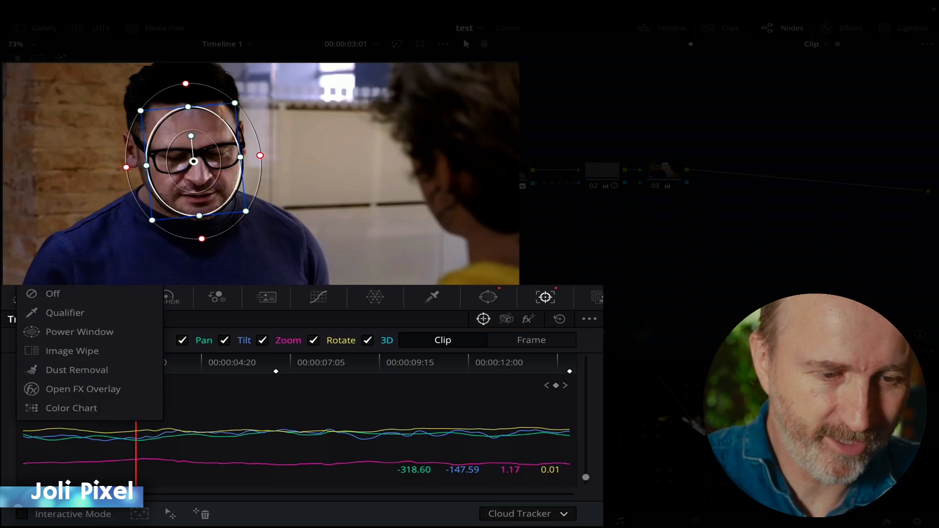
pyautogui.click(40, 292)
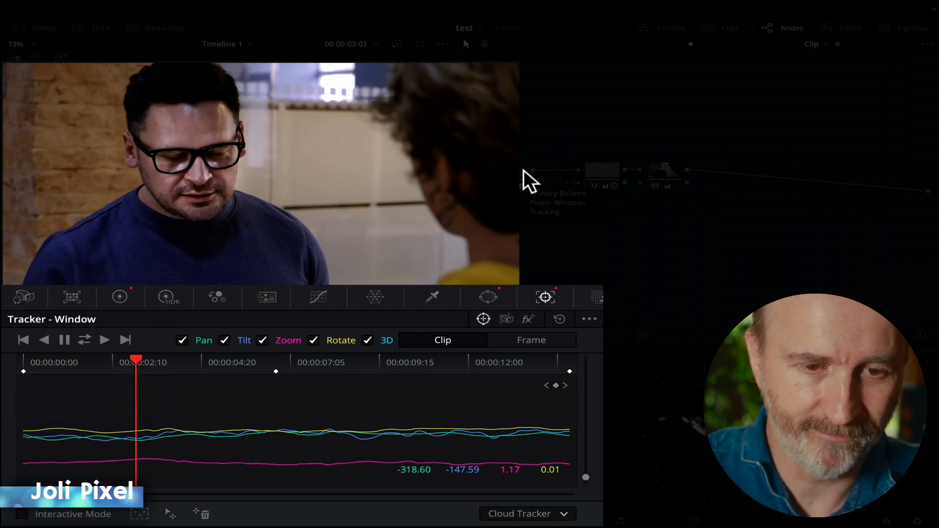
pyautogui.press('space')
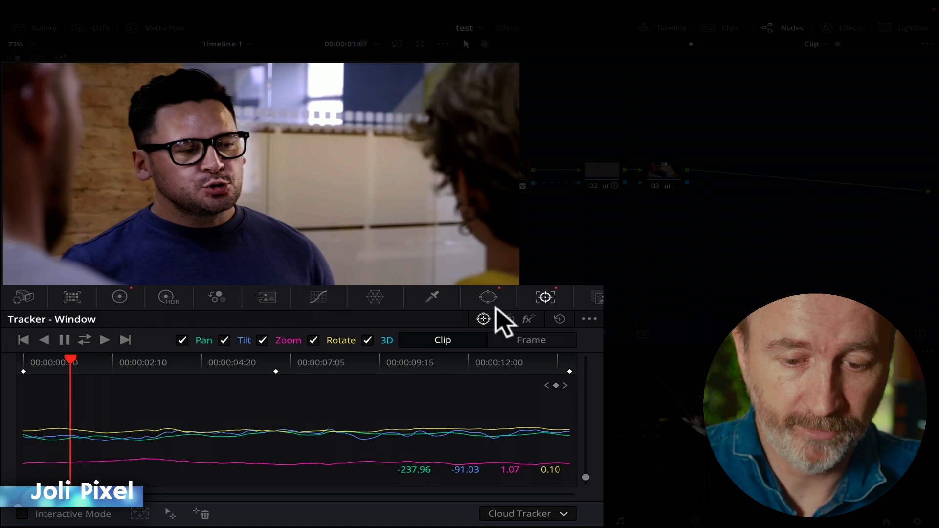
# - Reposition the tracked circle window at several frames during playback, ending slightly off the face's centre at pan 49.29 and tilt 53.17
pyautogui.click(488, 297)
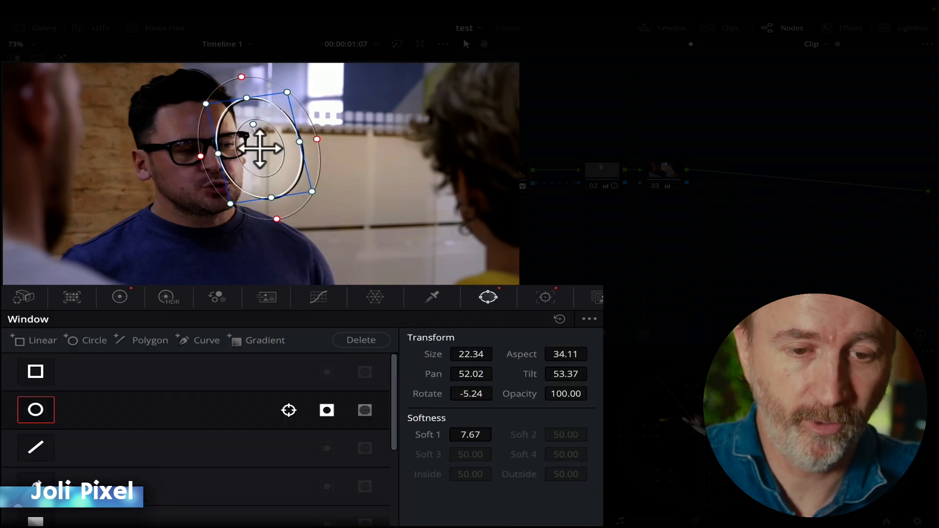
pyautogui.moveTo(249, 153); pyautogui.dragTo(177, 154)
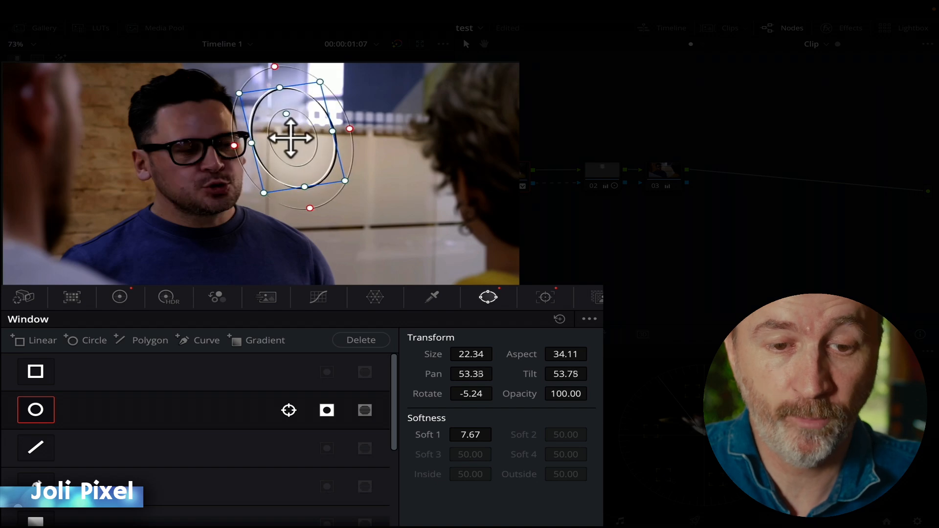
pyautogui.press('space')
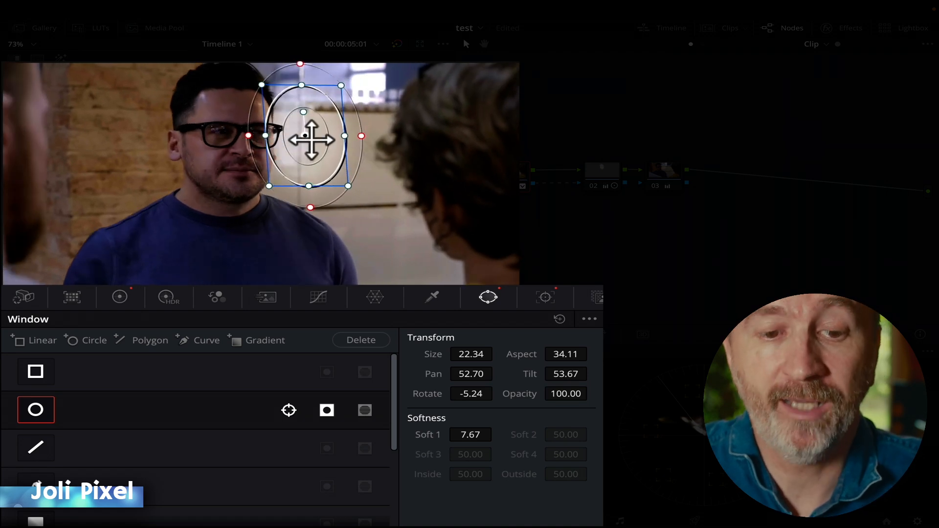
pyautogui.moveTo(298, 136); pyautogui.dragTo(234, 139)
pyautogui.press('space')
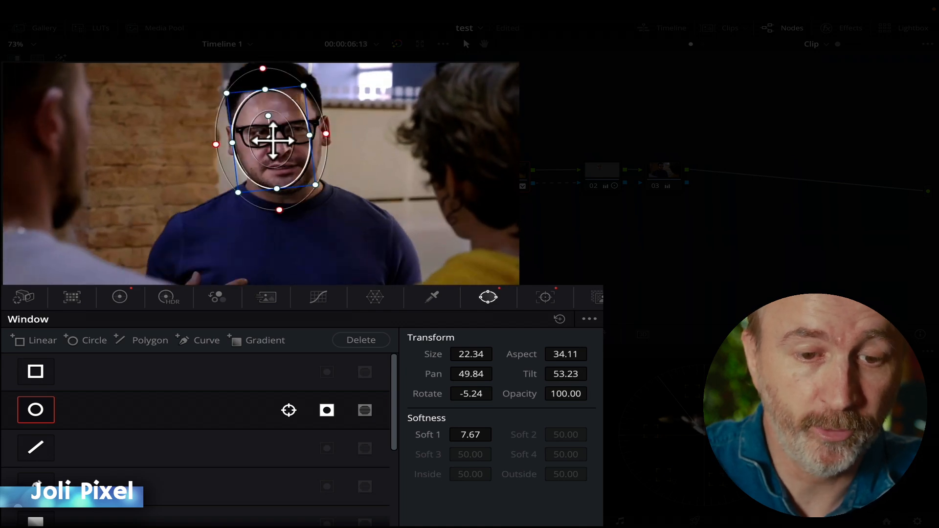
pyautogui.moveTo(265, 141); pyautogui.dragTo(256, 141)
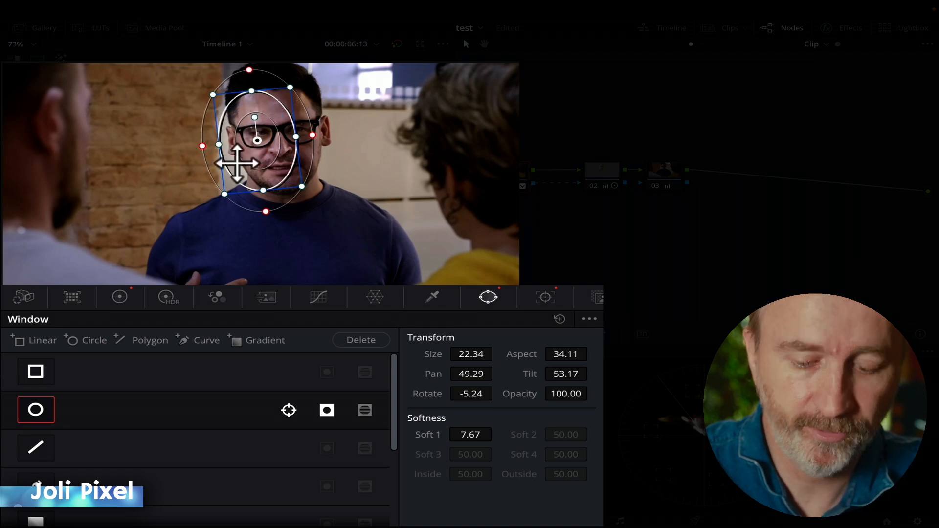
# - Play the clip and turn off the window outline in the viewer to check the repositioned face correction
pyautogui.press('space')
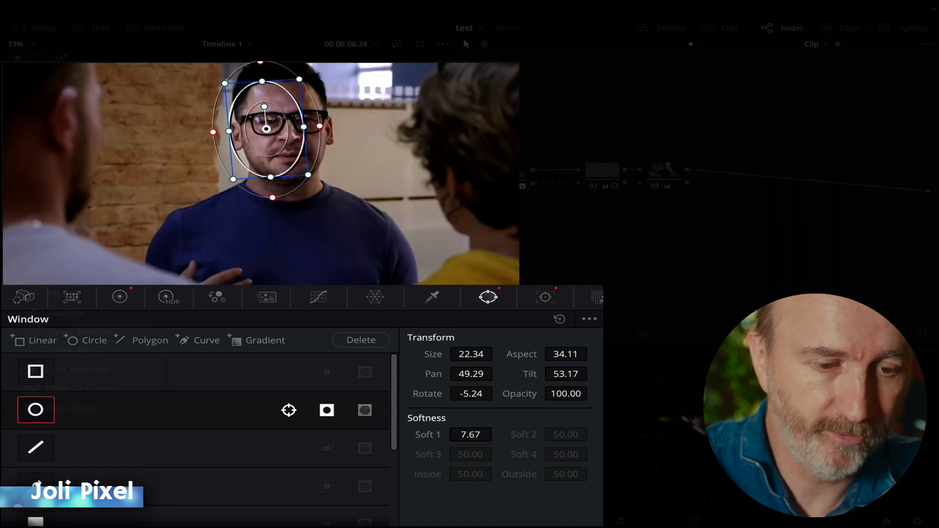
pyautogui.click(40, 294)
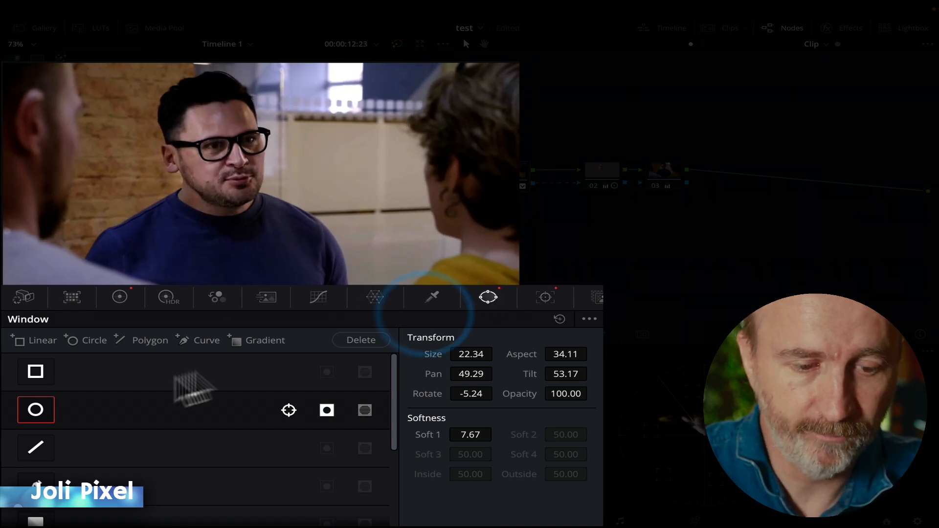
# - Show the Power Window outline, recentre the circle on the face at pan 49.55 and tilt 53.24, and hide the outline again
pyautogui.click(22, 281)
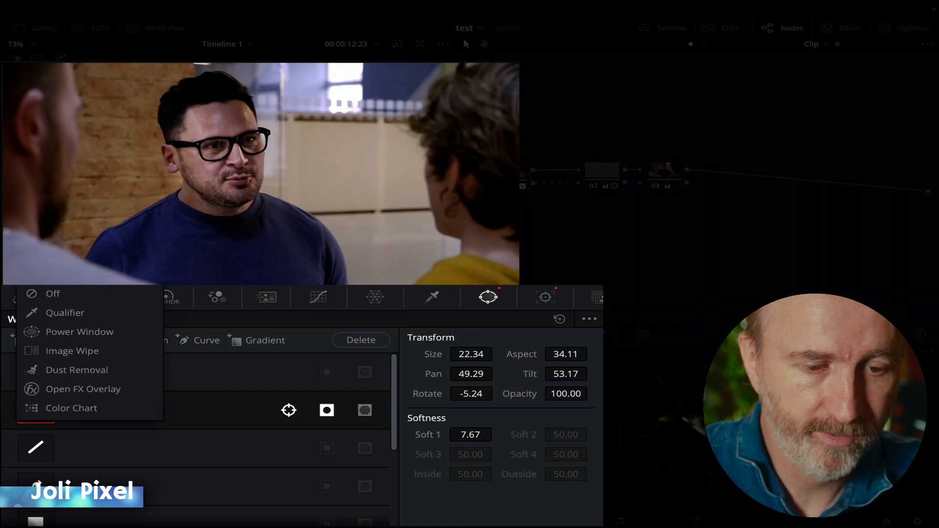
pyautogui.click(68, 333)
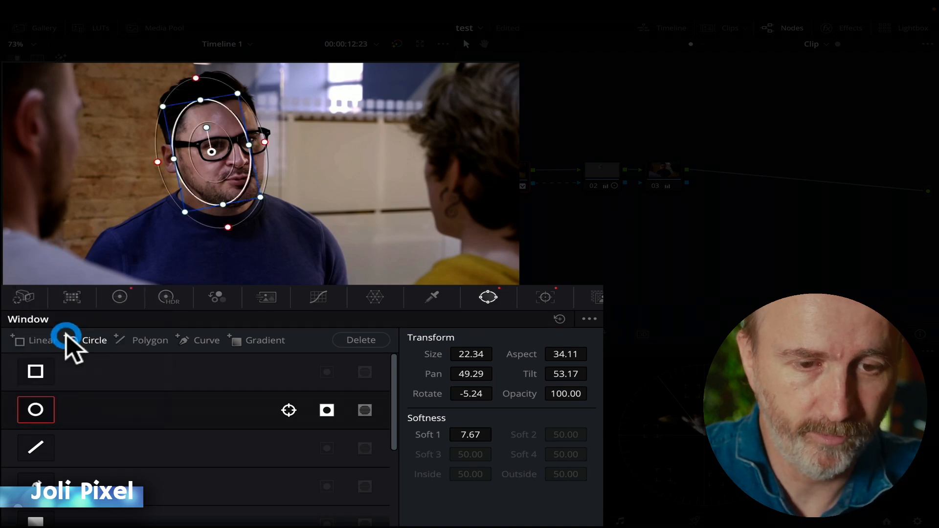
pyautogui.moveTo(207, 149); pyautogui.dragTo(218, 151)
pyautogui.press('space')
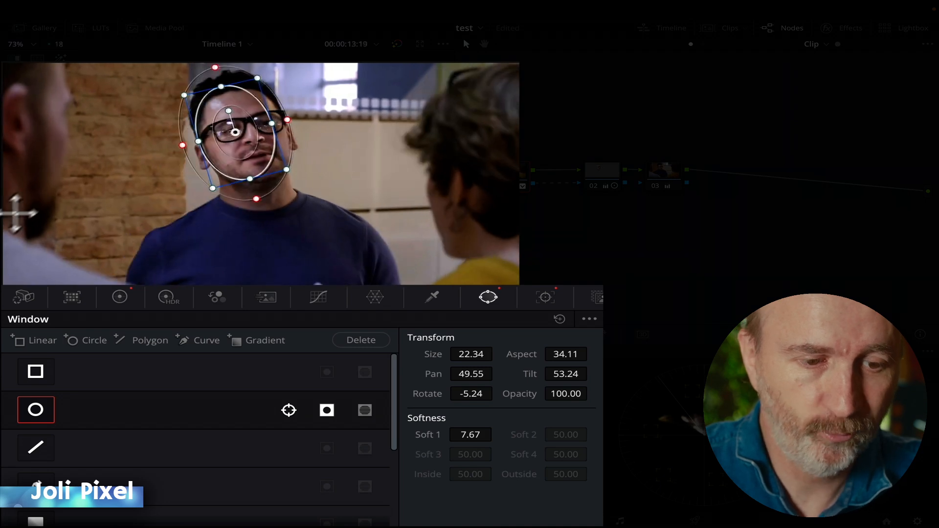
pyautogui.click(24, 277)
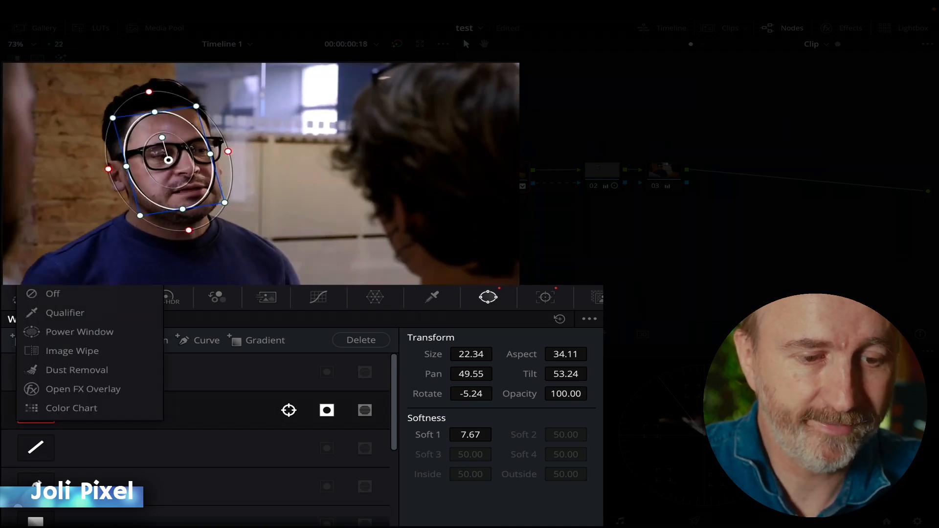
pyautogui.click(42, 292)
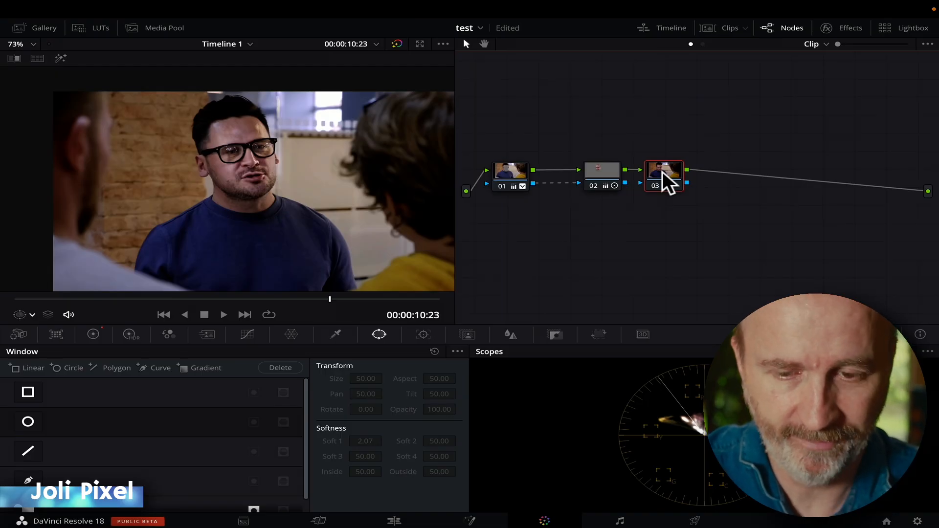
# - Add a serial node after node 03 and activate a curve window on it at 00:00:07:16
pyautogui.hotkey('alt', 's')
pyautogui.press('space')
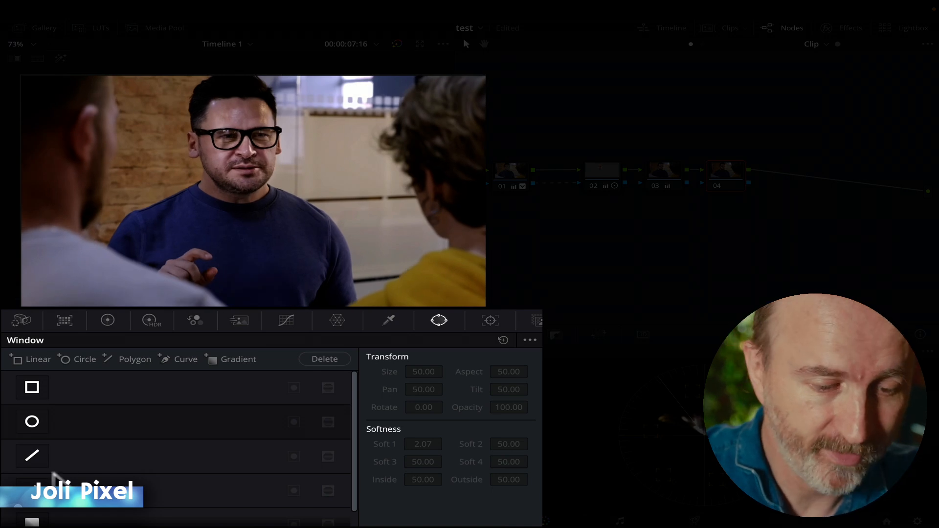
pyautogui.click(29, 505)
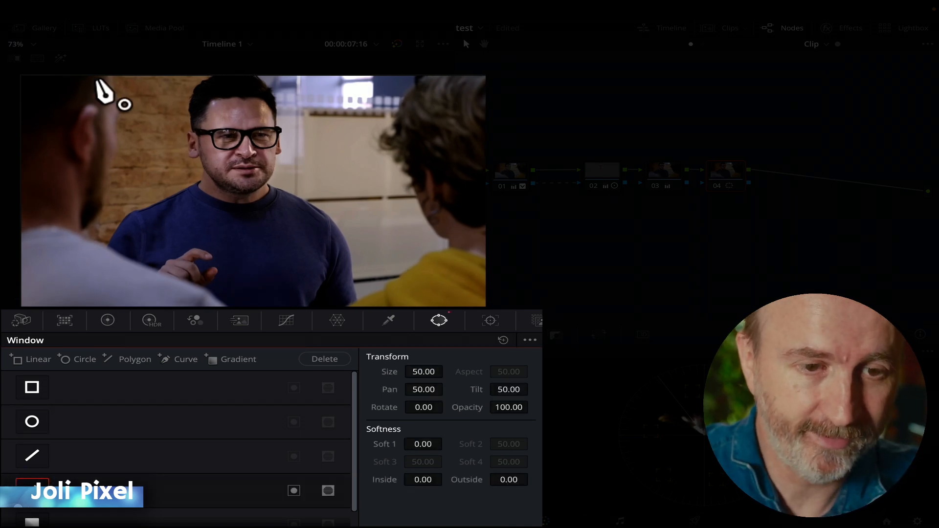
# - Draw the curve window's inner edge down the foreground man's head and shoulder, continuing just below the frame
pyautogui.click(103, 131)
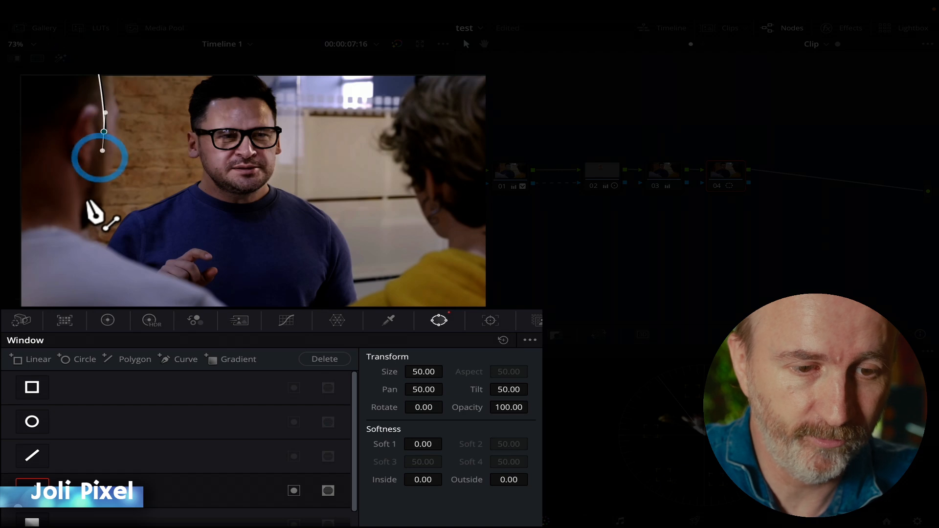
pyautogui.click(79, 208)
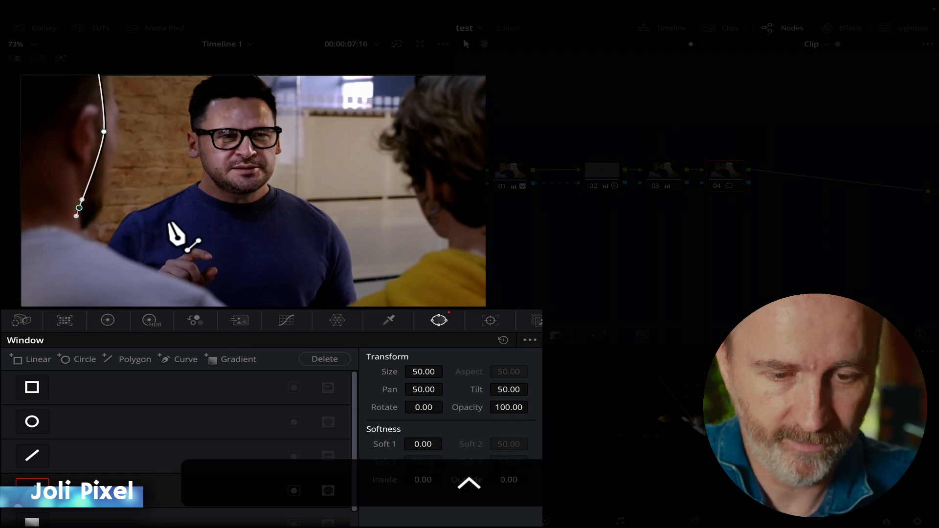
pyautogui.scroll(-5, 176, 237)
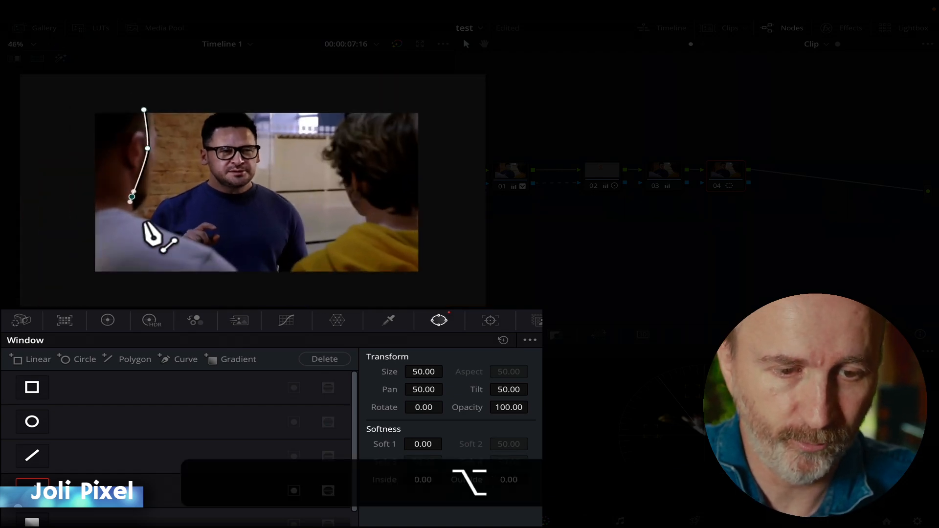
pyautogui.moveTo(132, 225); pyautogui.dragTo(145, 229)
pyautogui.click(217, 269)
pyautogui.click(224, 284)
pyautogui.click(287, 287)
# - Continue the curve up along the yellow-clad person's shoulder and head, and close the shape around the outside of the frame
pyautogui.moveTo(346, 244); pyautogui.dragTo(359, 237)
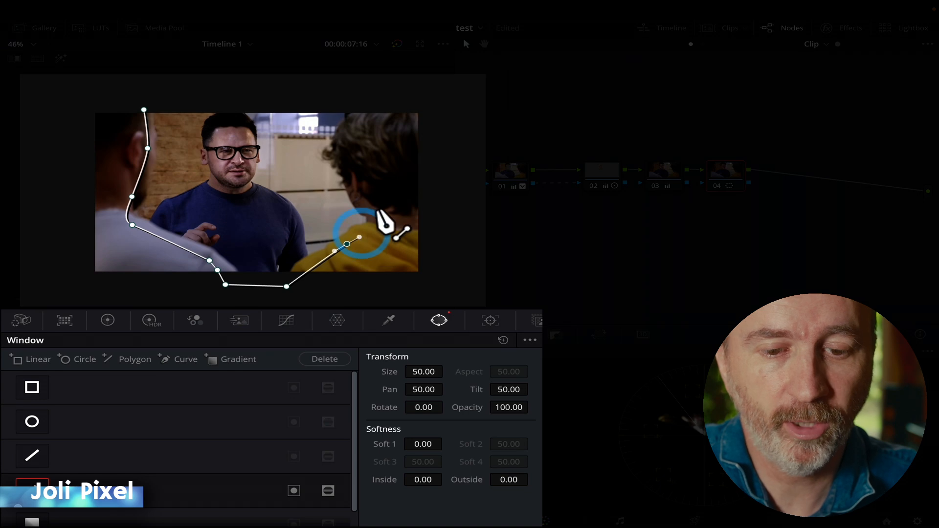
pyautogui.click(378, 210)
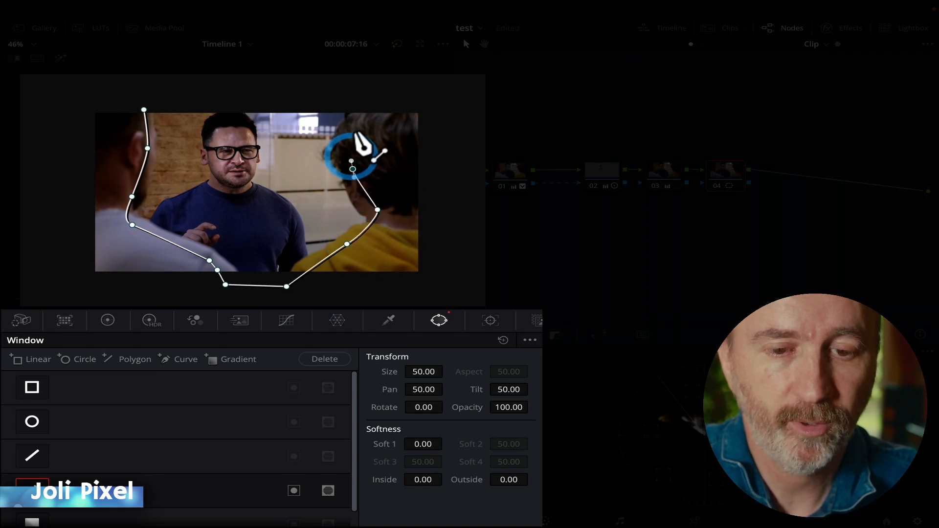
pyautogui.click(384, 97)
pyautogui.click(447, 97)
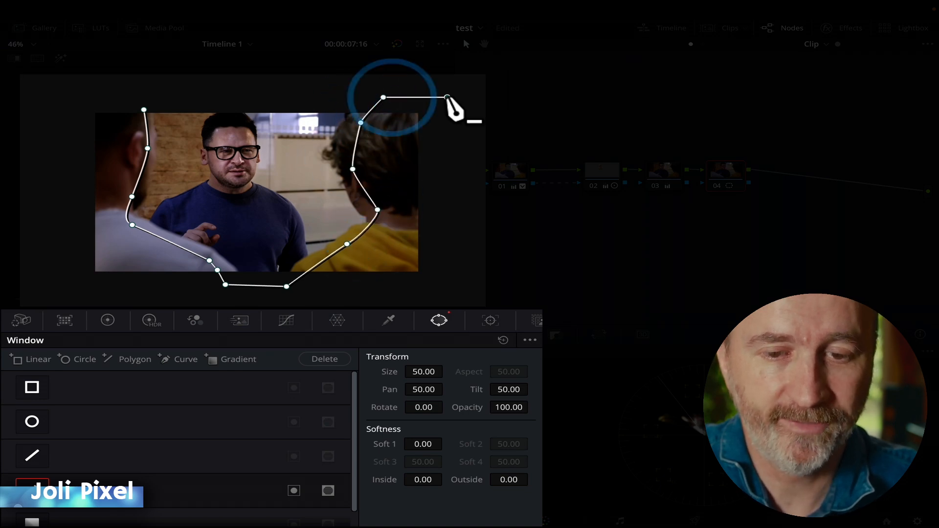
pyautogui.click(442, 291)
pyautogui.click(69, 293)
pyautogui.click(61, 79)
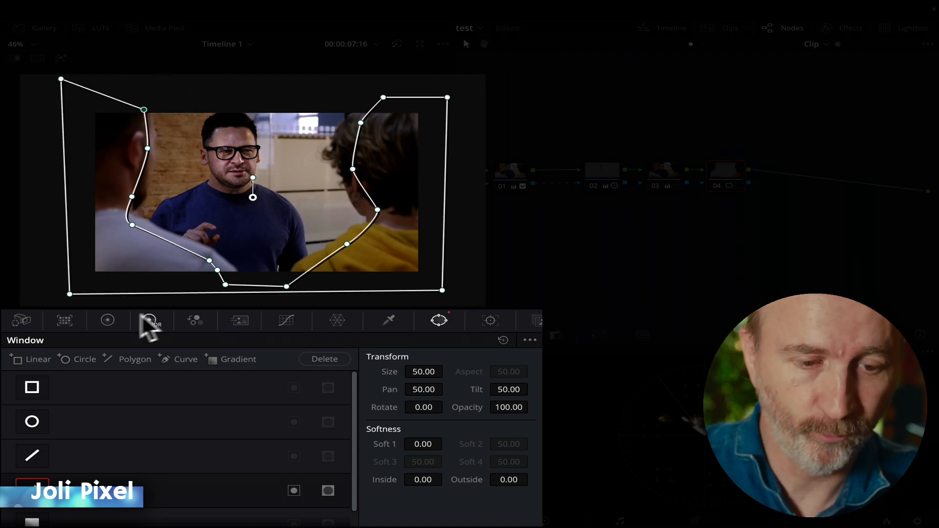
# - Set node 04's gamma to -0.08 and track its curve window forward and in reverse with the Cloud Tracker
pyautogui.click(111, 322)
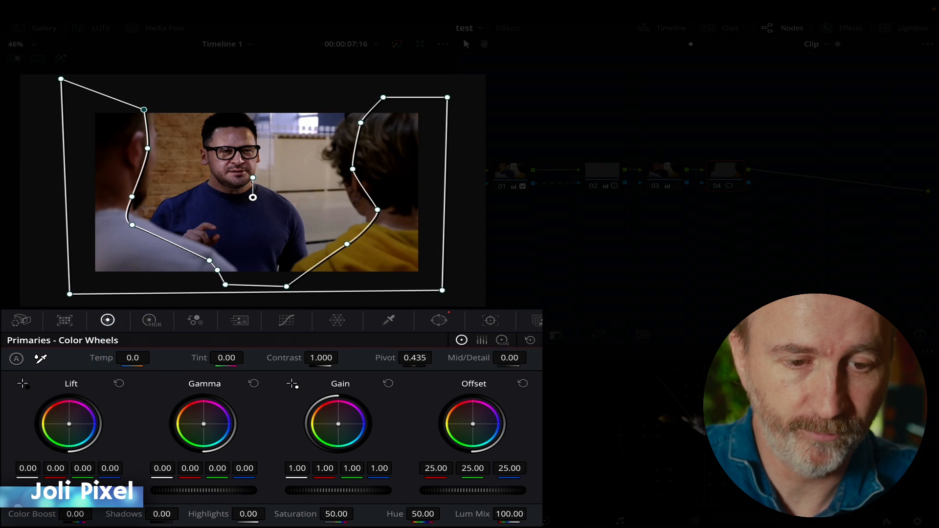
pyautogui.moveTo(204, 491); pyautogui.dragTo(196, 491)
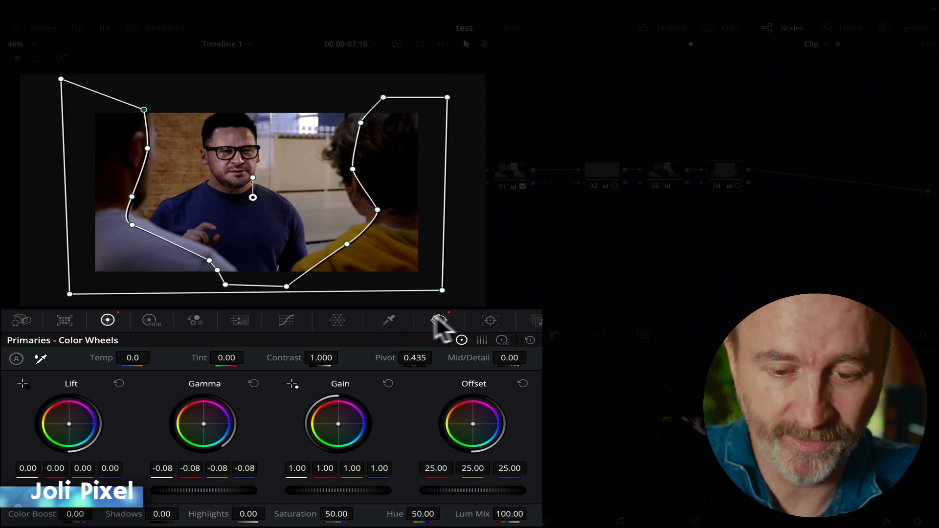
pyautogui.click(488, 324)
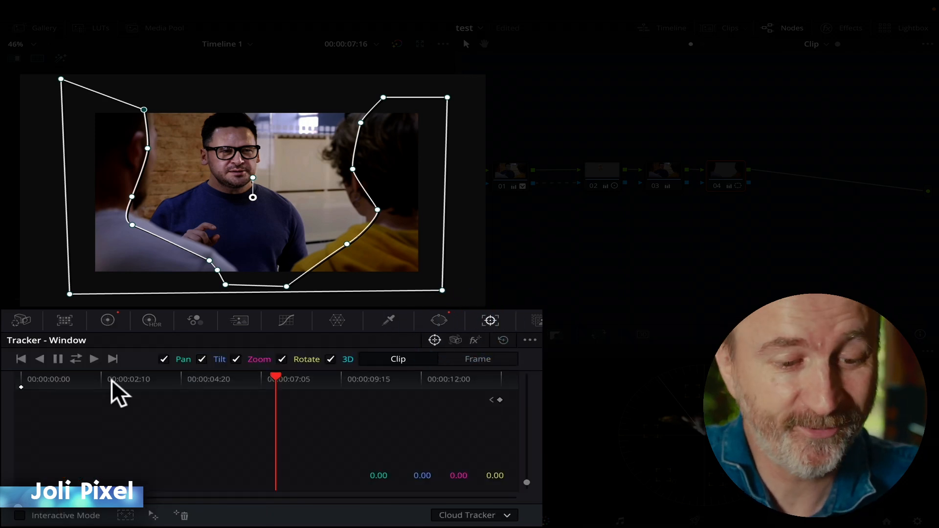
pyautogui.click(78, 357)
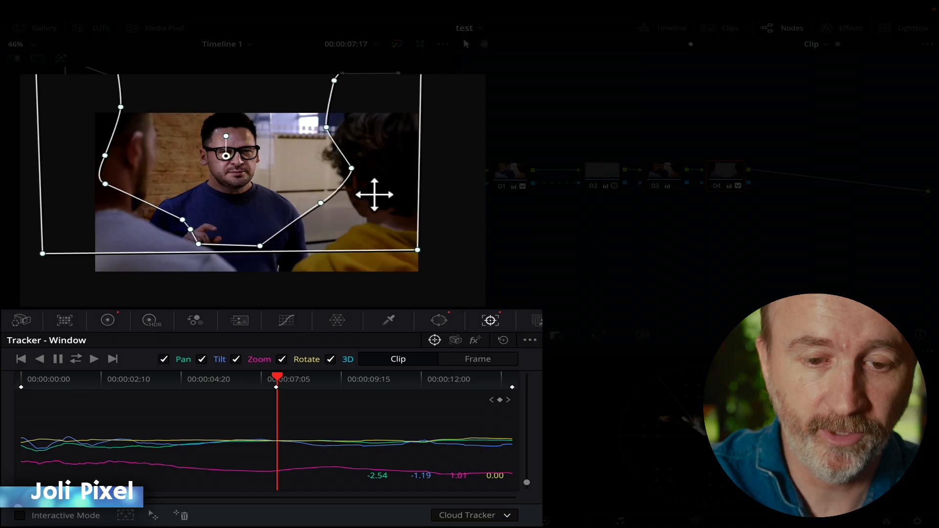
# - Shift the whole tracked curve window sideways in Clip mode and play the clip to check its position
pyautogui.moveTo(373, 193); pyautogui.dragTo(347, 194)
pyautogui.press('space')
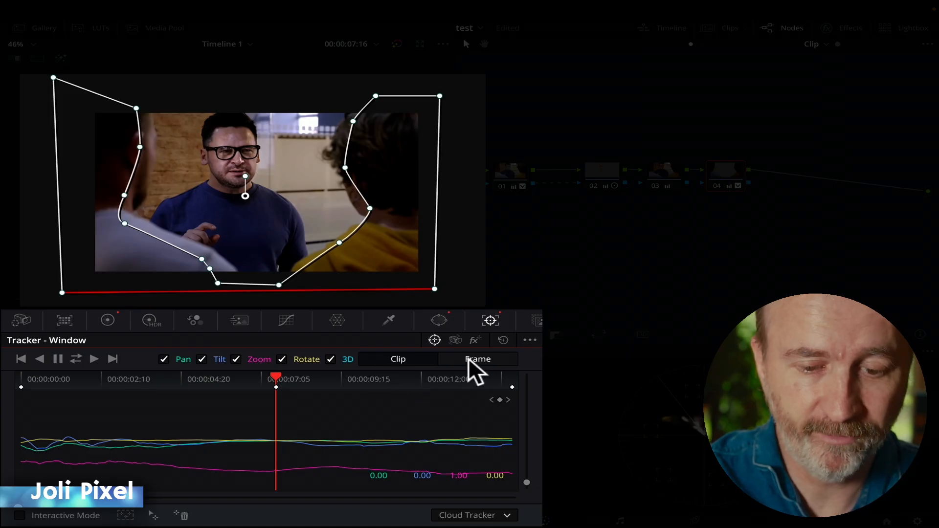
# - Switch the tracker to Frame mode and adjust the curve window along the foreground man at 00:00:12:06 and 00:00:13:00
pyautogui.click(469, 357)
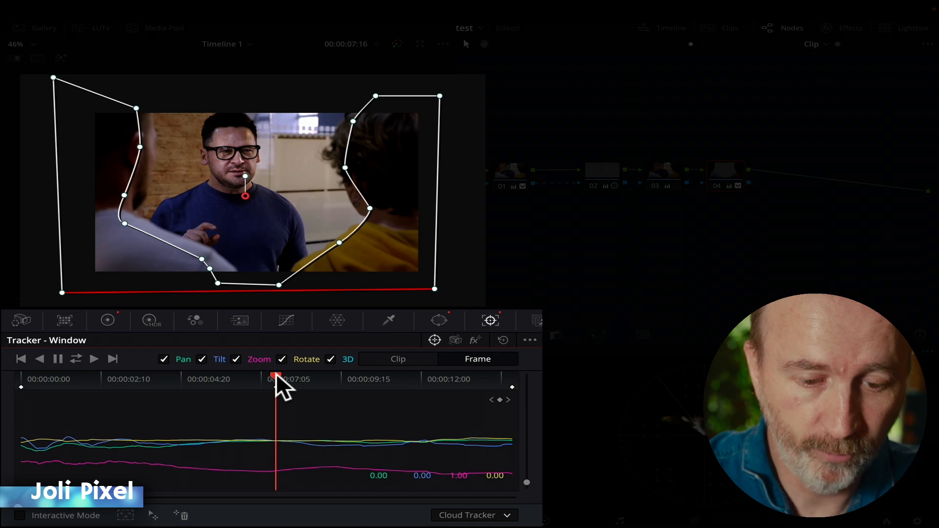
pyautogui.click(277, 374)
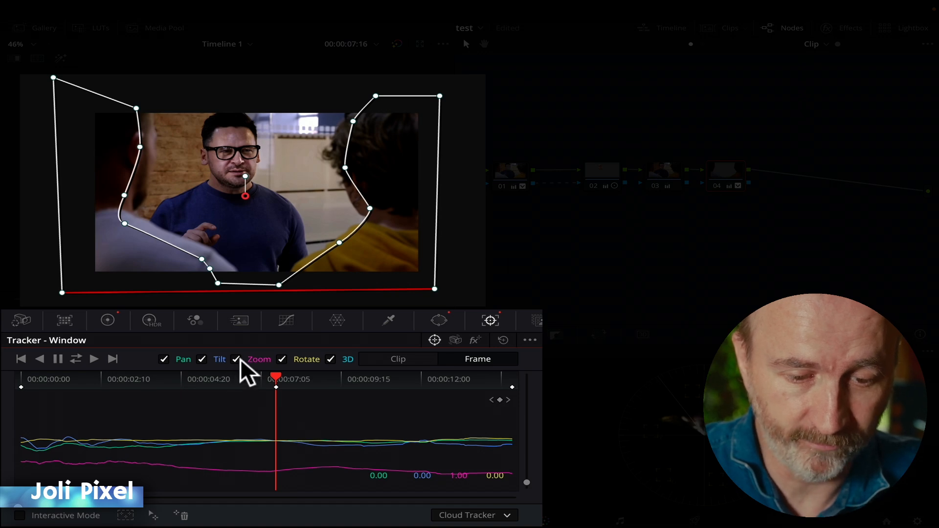
pyautogui.moveTo(277, 373); pyautogui.dragTo(428, 366)
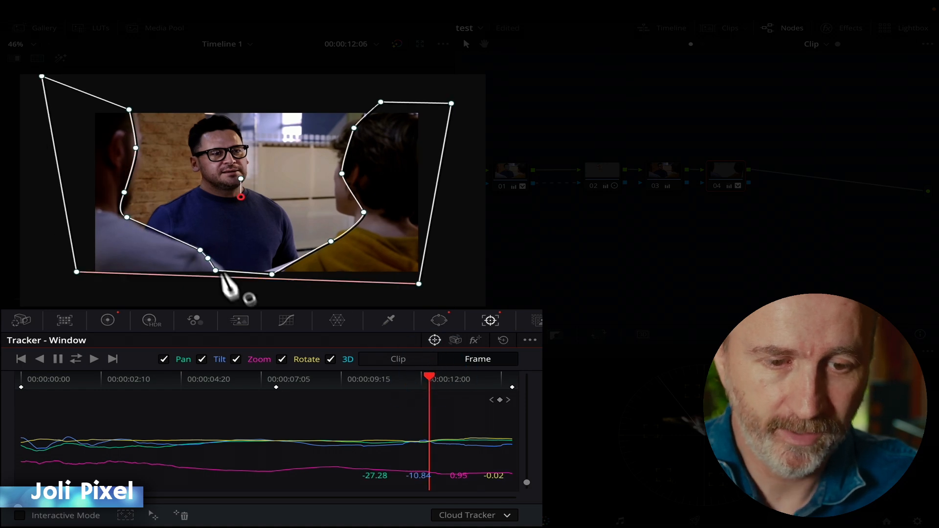
pyautogui.click(120, 226)
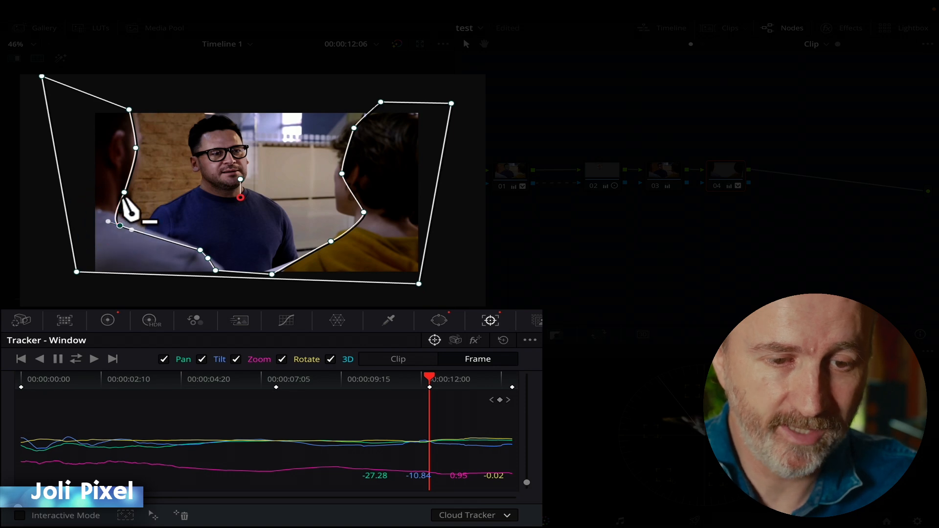
pyautogui.click(122, 194)
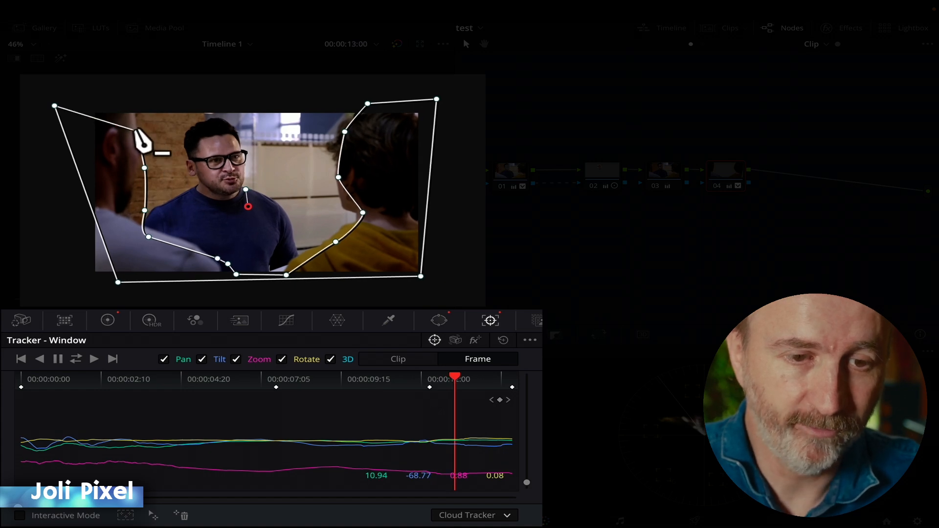
pyautogui.moveTo(141, 149); pyautogui.dragTo(142, 233)
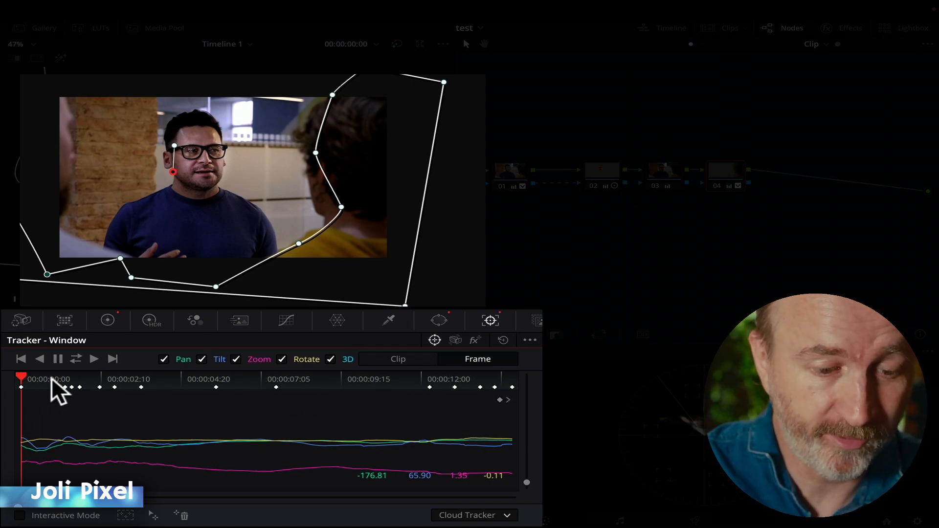
# - Scrub the keyframed curve window from the clip's start and compare the shot with node 04 disabled and enabled
pyautogui.moveTo(22, 373); pyautogui.dragTo(46, 374)
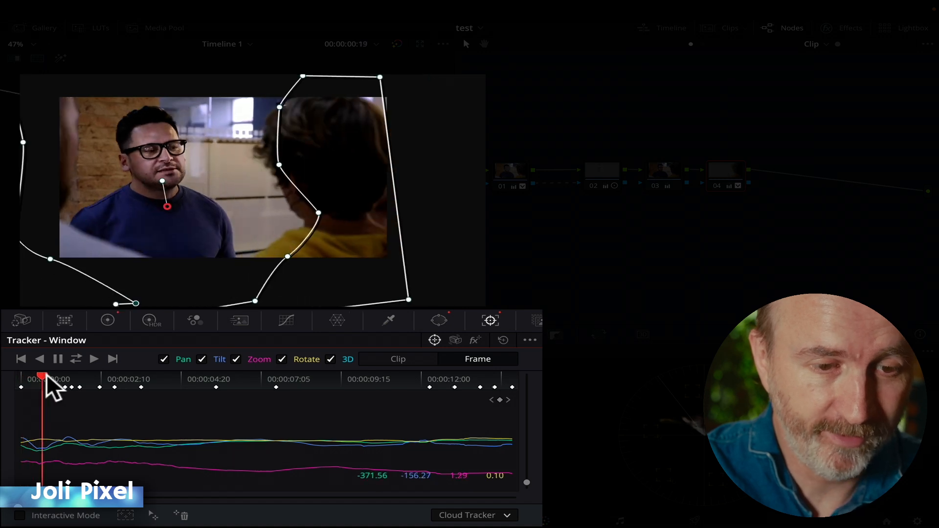
pyautogui.moveTo(108, 373); pyautogui.dragTo(207, 368)
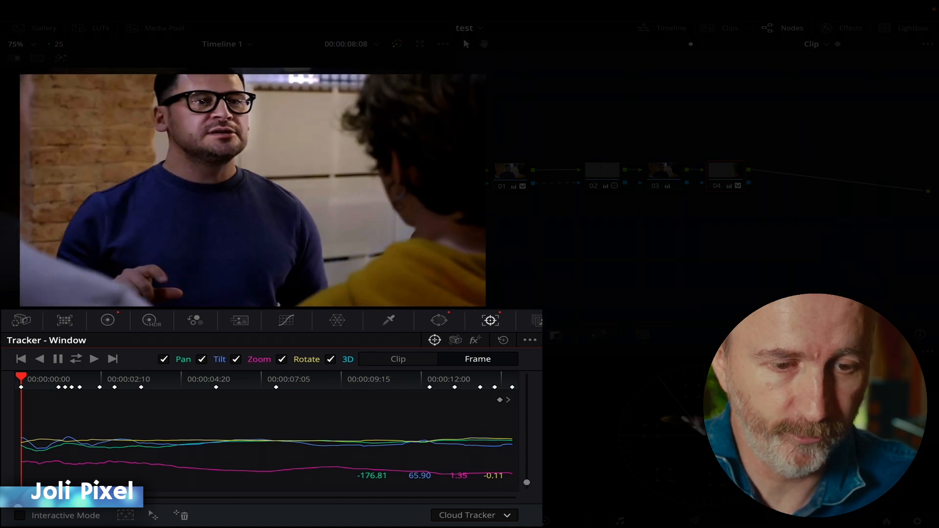
pyautogui.press('super+d')
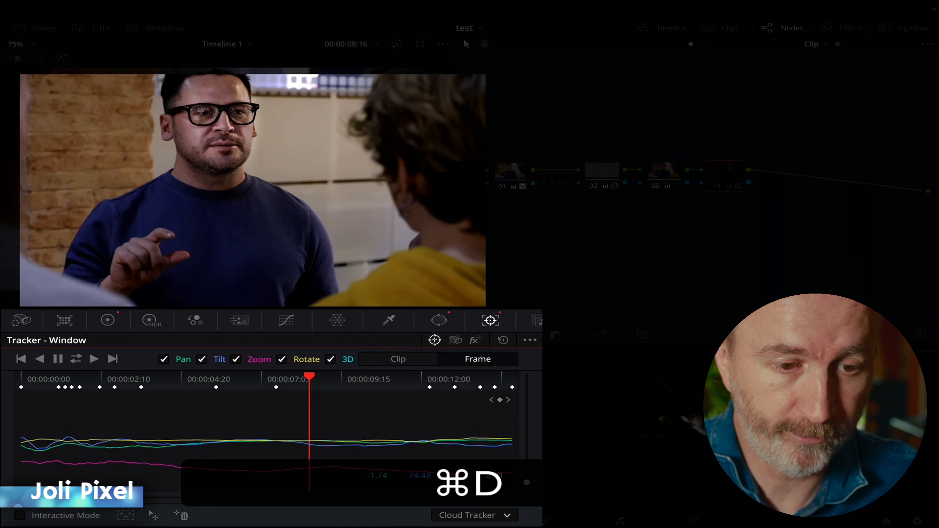
pyautogui.press('super+d')
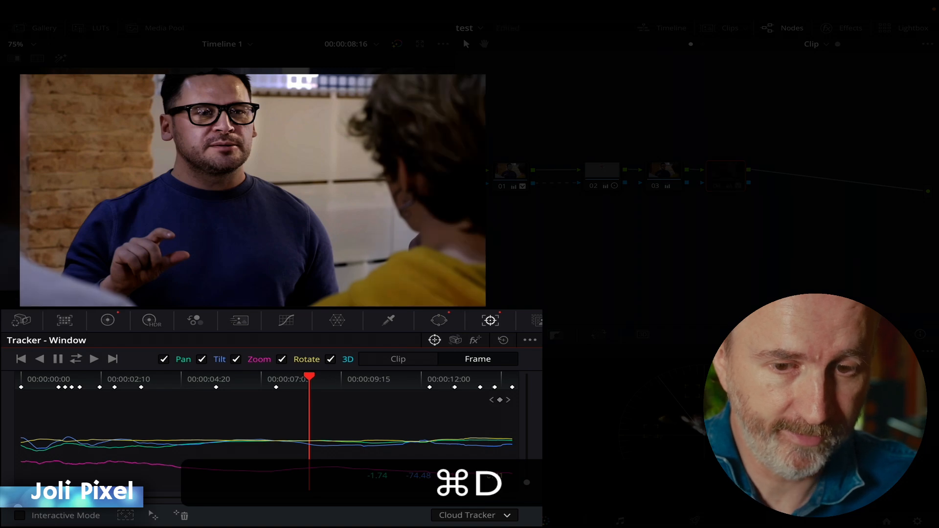